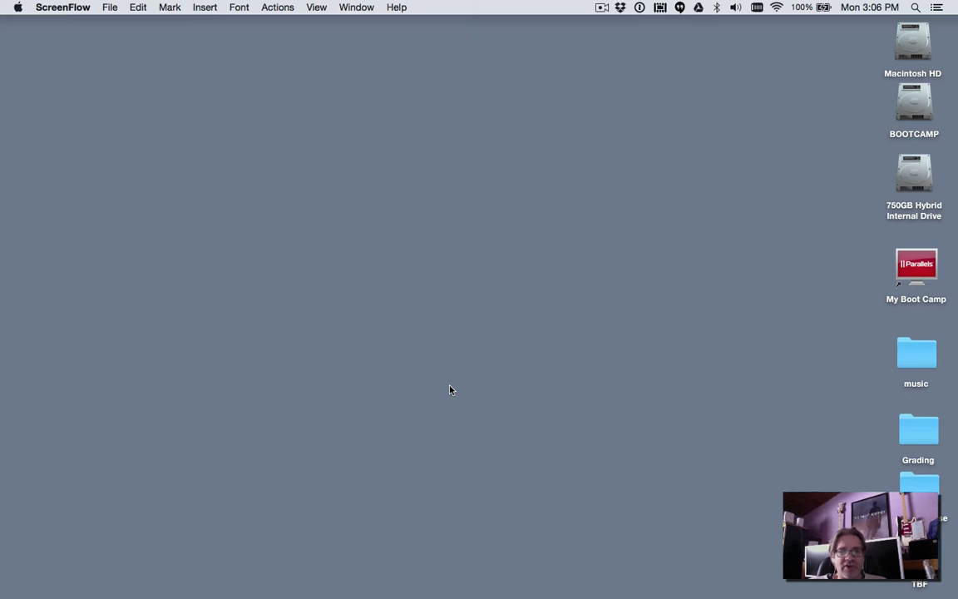
- Launch Unity from the Unity folder in Applications and close the Finder window
{"action": "left_click", "coordinate": [446, 404]}
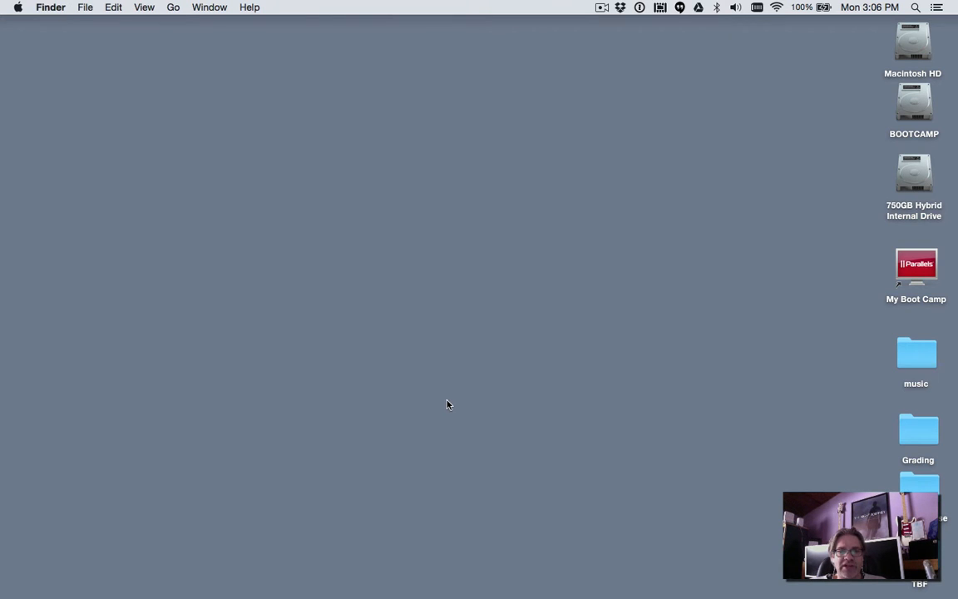
{"action": "key", "text": "super+shift+a"}
{"action": "key", "text": "u"}
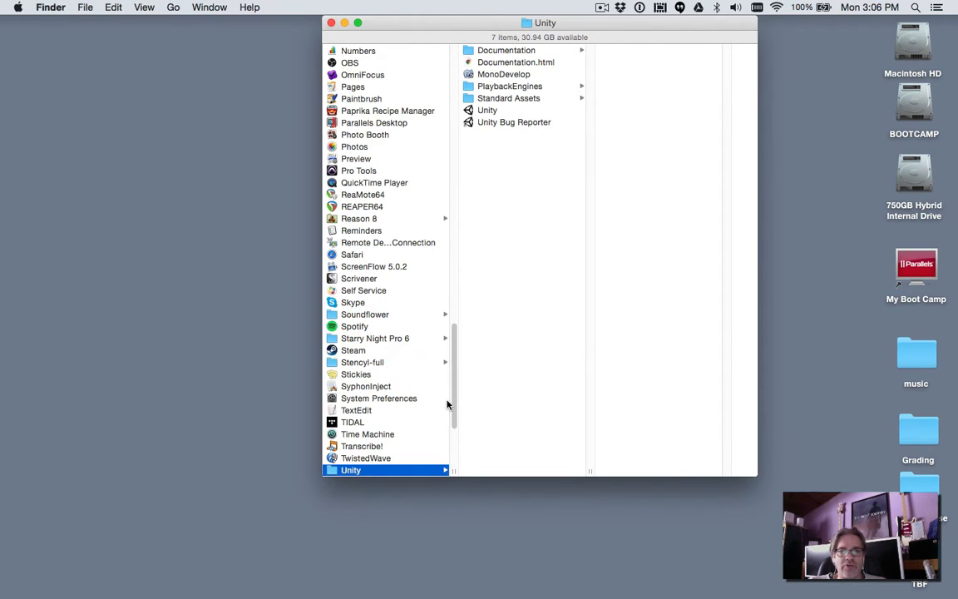
{"action": "key", "text": "Right"}
{"action": "key", "text": "Down"}
{"action": "key", "text": "Down"}
{"action": "key", "text": "Down"}
{"action": "key", "text": "Down"}
{"action": "key", "text": "Down"}
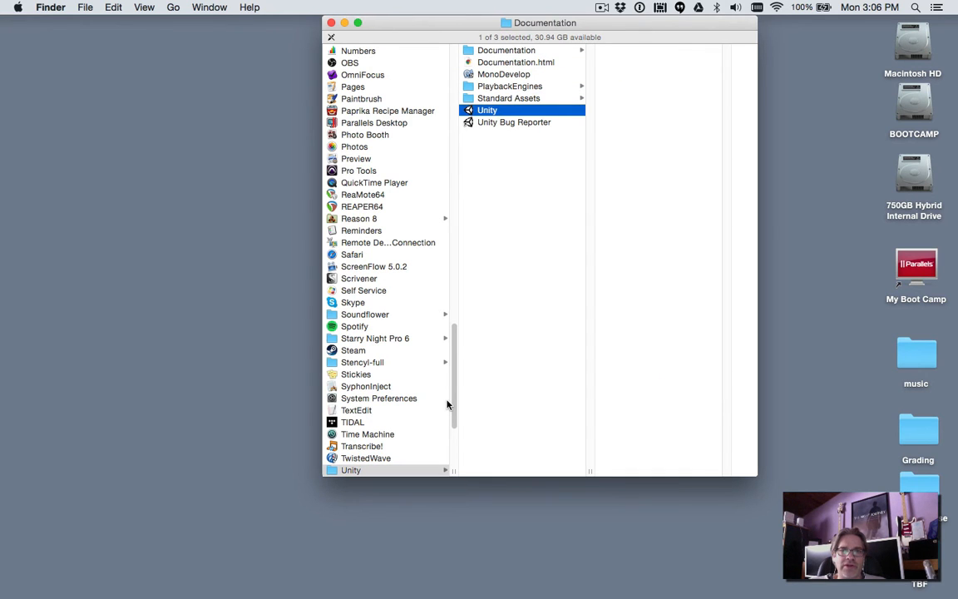
{"action": "key", "text": "super+o"}
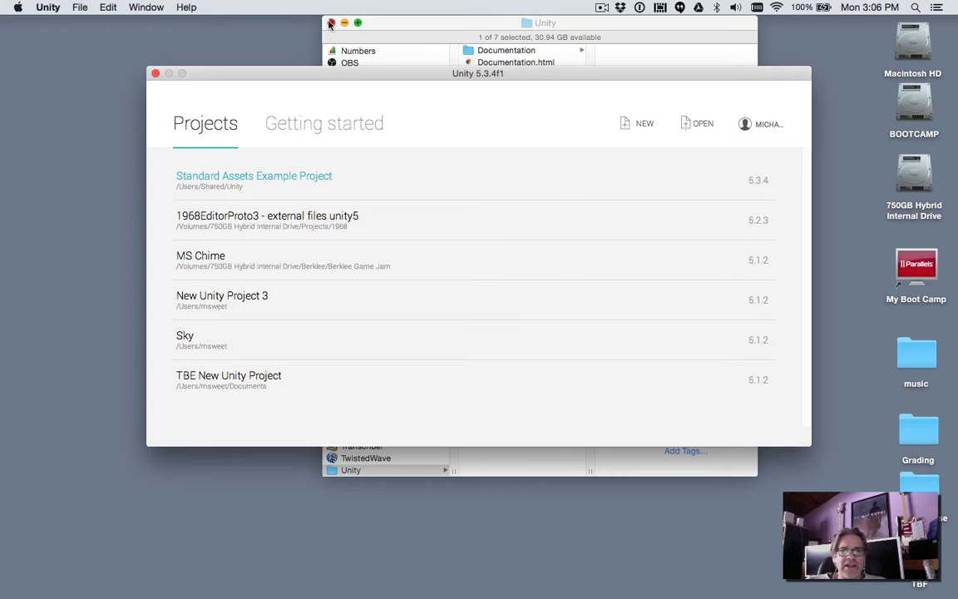
{"action": "left_click", "coordinate": [331, 24]}
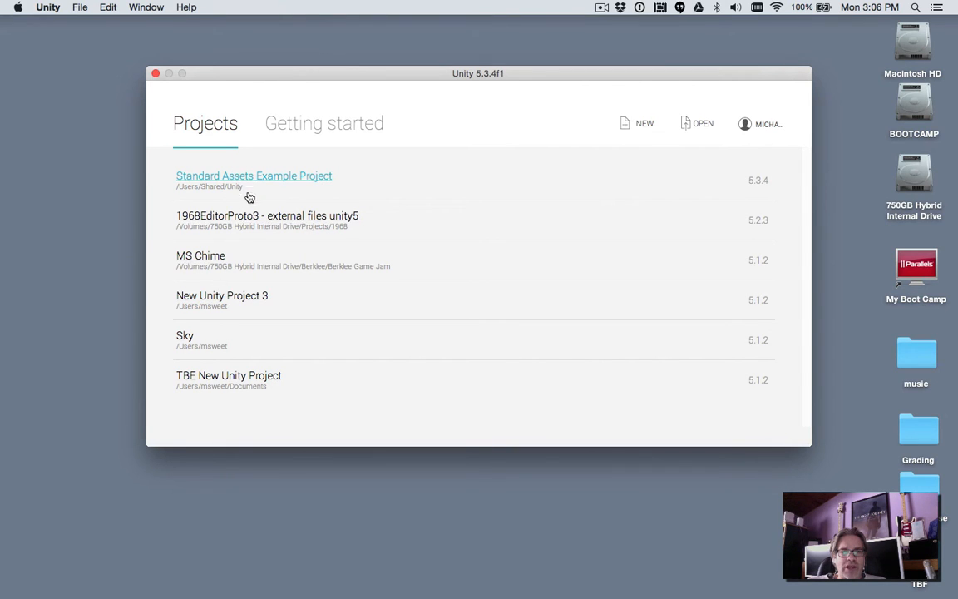
- Create a new 3D project named New Unity Project on the Desktop
{"action": "left_click", "coordinate": [638, 127]}
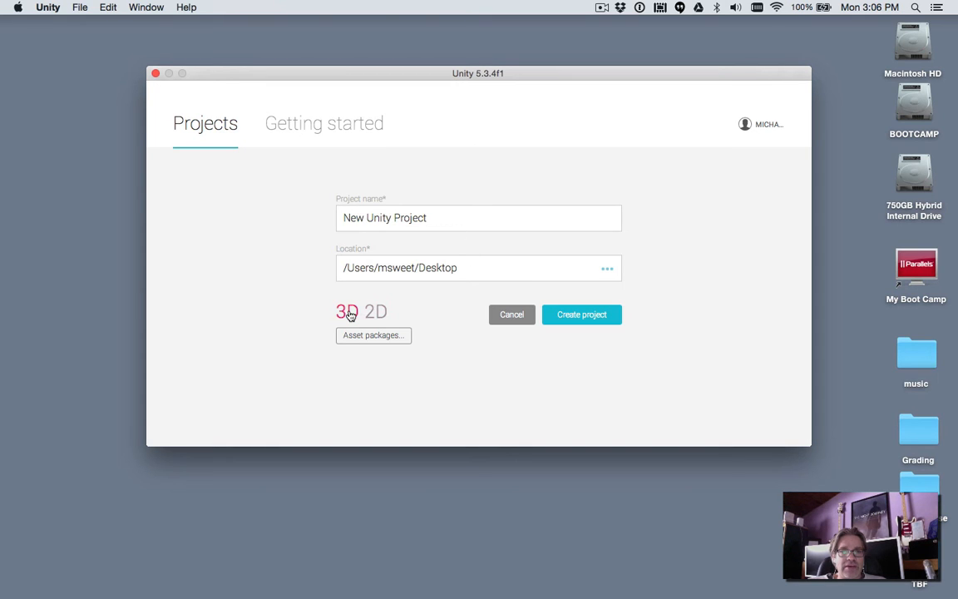
{"action": "left_click", "coordinate": [580, 321]}
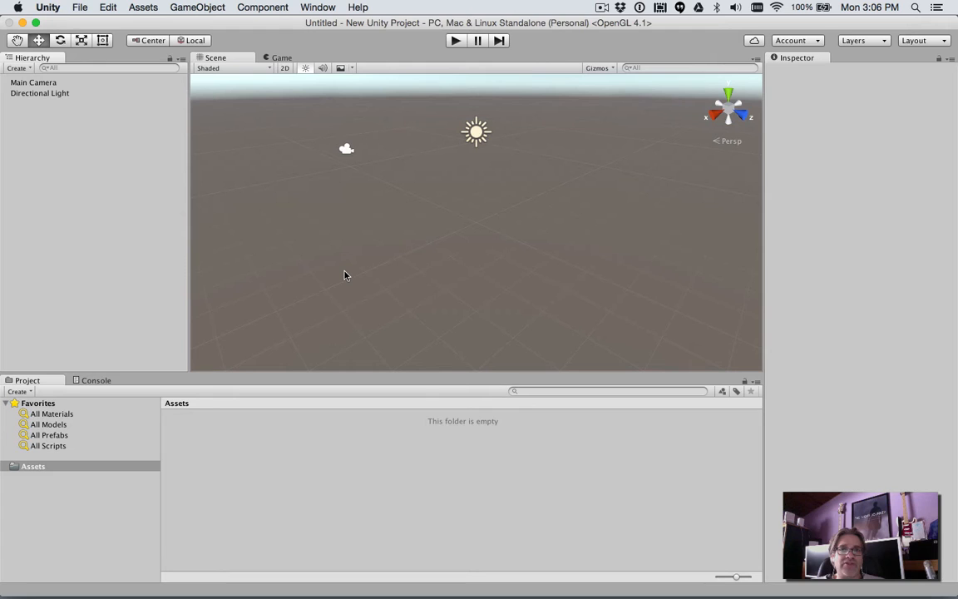
- Switch to Finder, move the New Unity Project folder beside the Macintosh HD icon and open it to examine its subfolders
{"action": "key", "text": "super+h"}
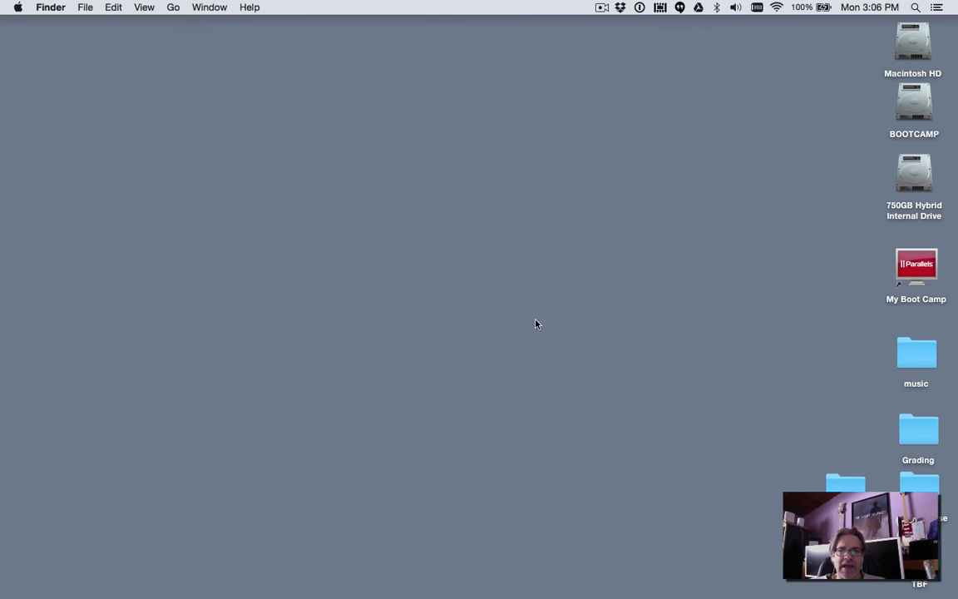
{"action": "left_click_drag", "start_coordinate": [833, 476], "coordinate": [829, 45]}
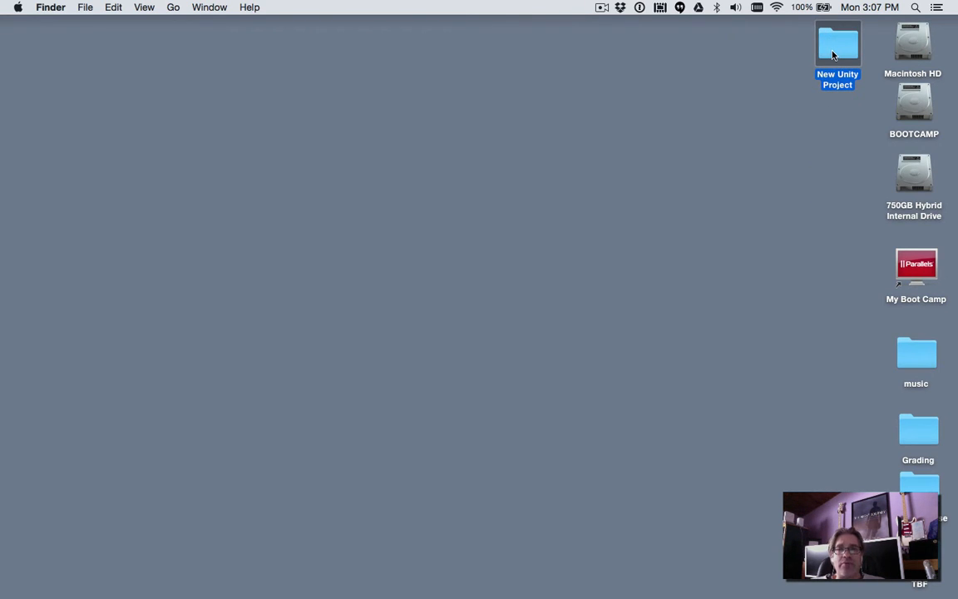
{"action": "double_click", "coordinate": [833, 54]}
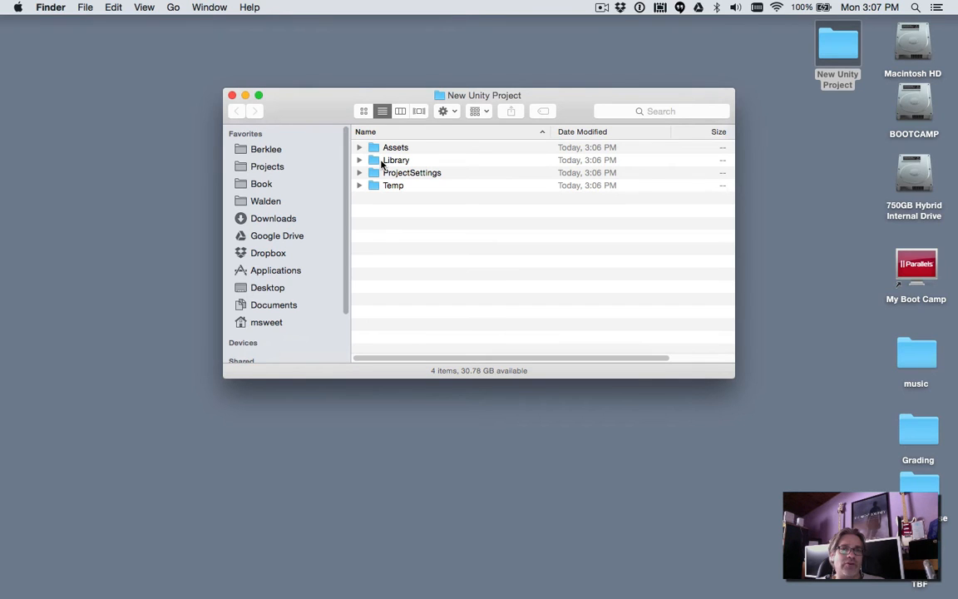
- Switch back to Unity and examine the Main Camera and Directional Light, framing each in the scene and checking their component properties
{"action": "key", "text": "super+Tab"}
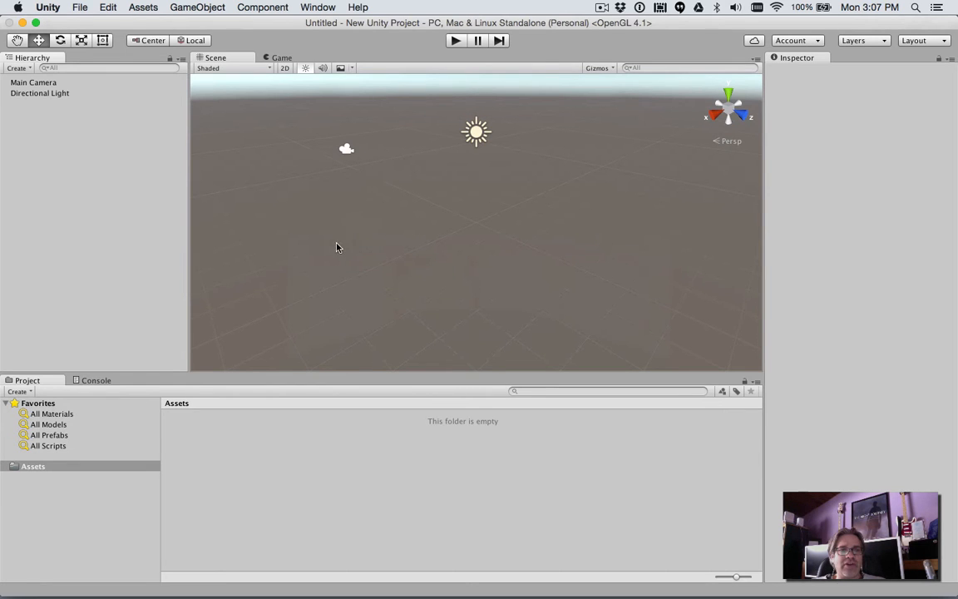
{"action": "left_click", "coordinate": [35, 83]}
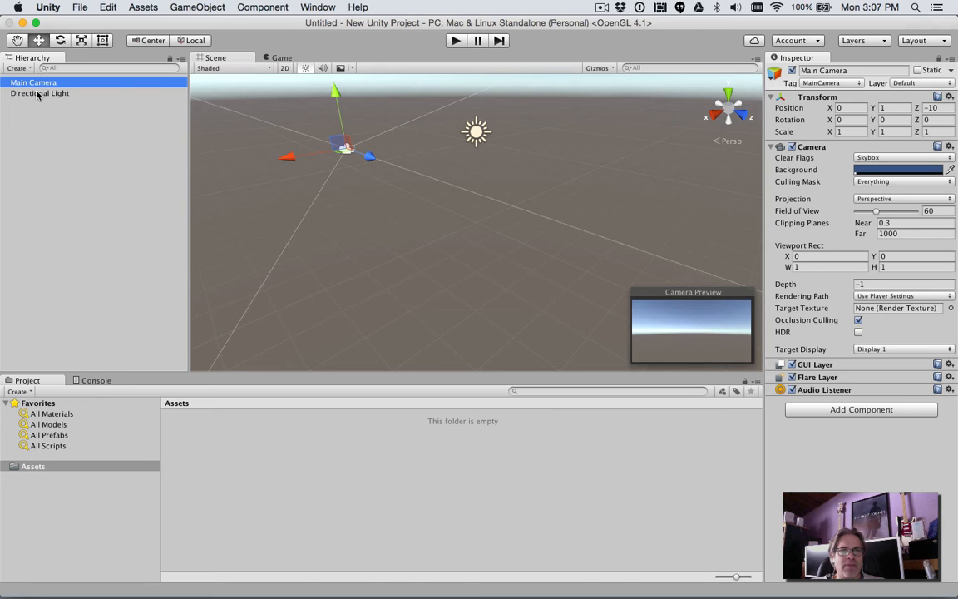
{"action": "left_click", "coordinate": [36, 95]}
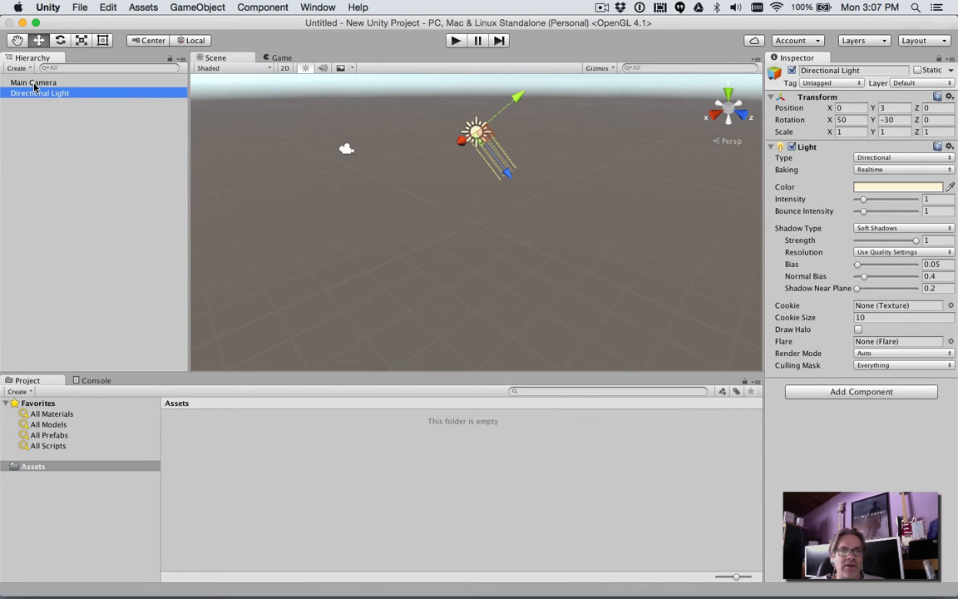
{"action": "left_click", "coordinate": [33, 84]}
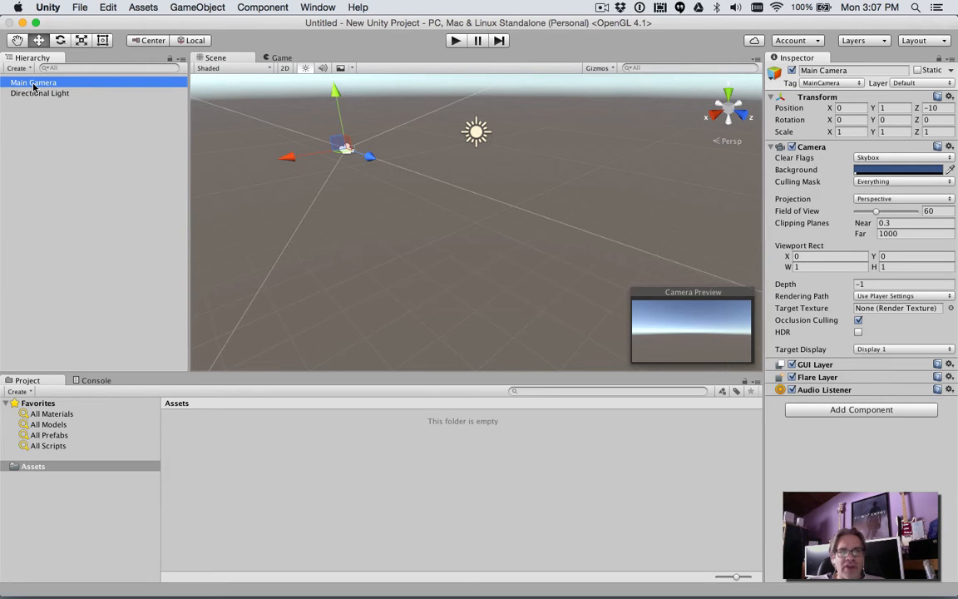
{"action": "double_click", "coordinate": [34, 84]}
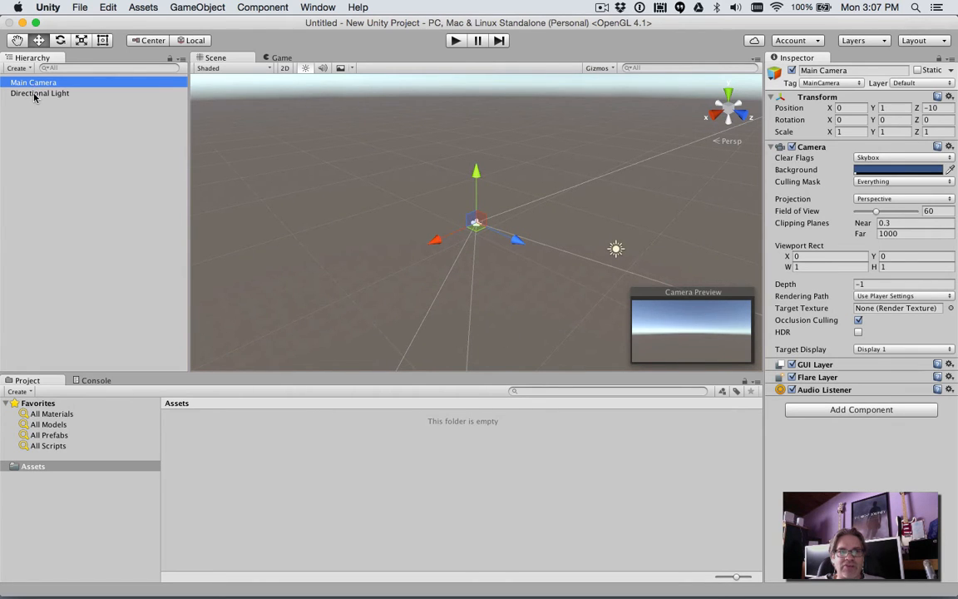
{"action": "left_click", "coordinate": [35, 94]}
{"action": "double_click", "coordinate": [35, 94]}
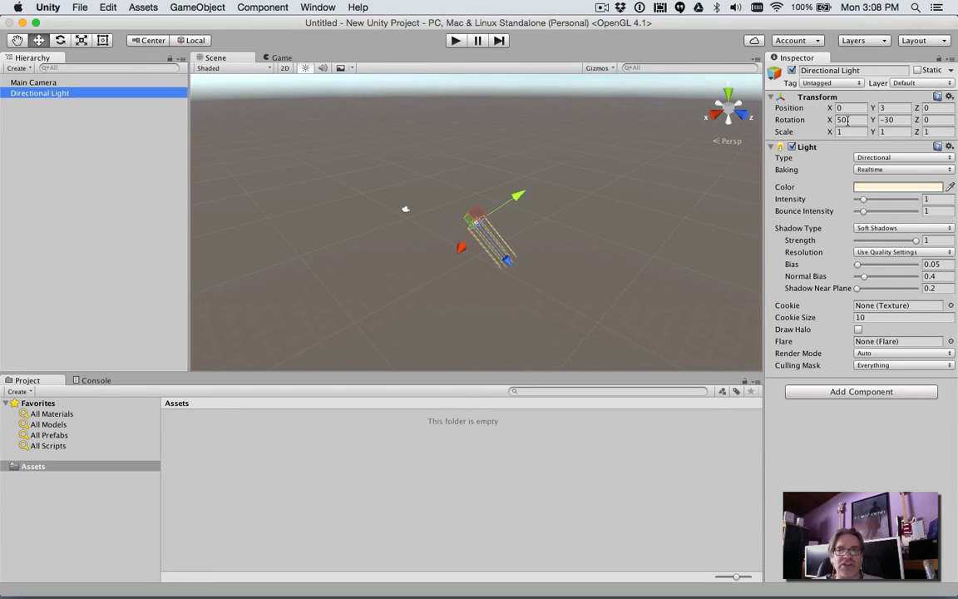
{"action": "left_click", "coordinate": [105, 78]}
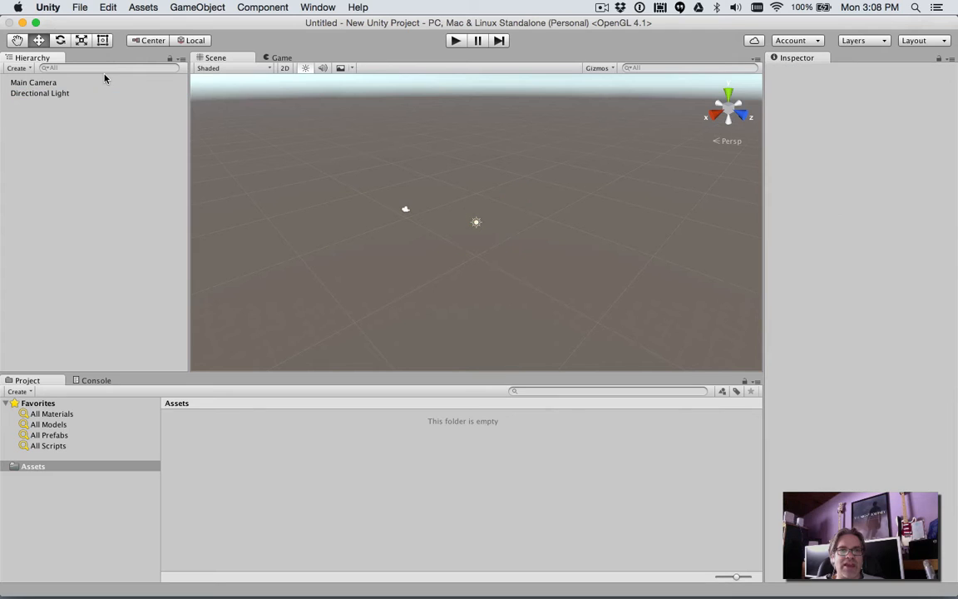
{"action": "left_click", "coordinate": [75, 83]}
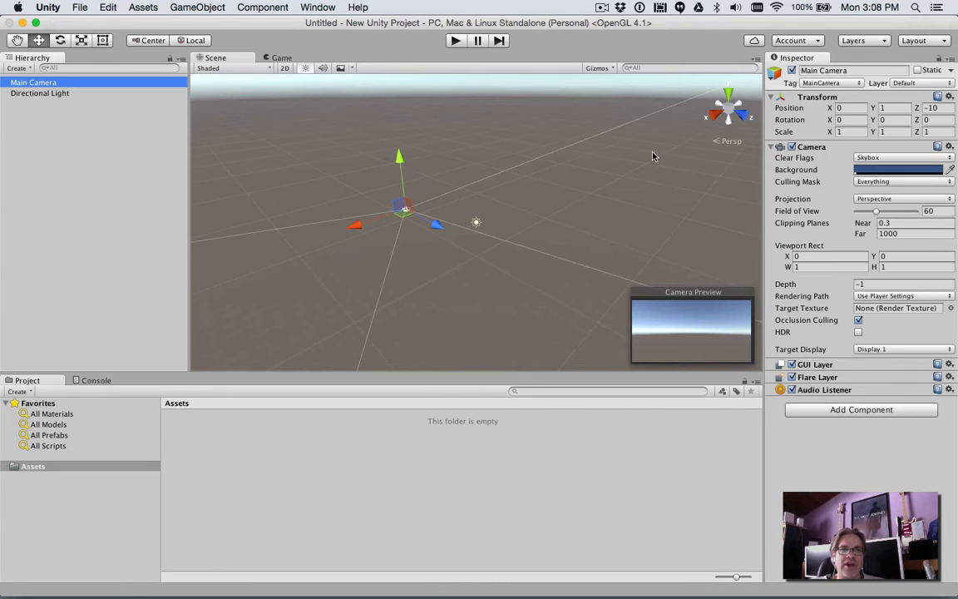
- Add a 3D plane object to the scene
{"action": "left_click", "coordinate": [191, 8]}
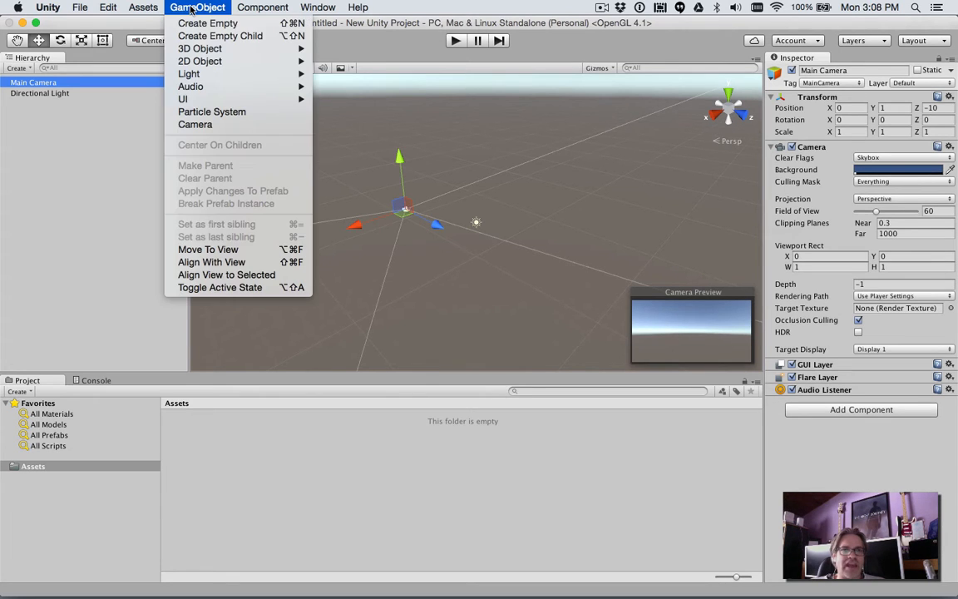
{"action": "mouse_move", "coordinate": [186, 52]}
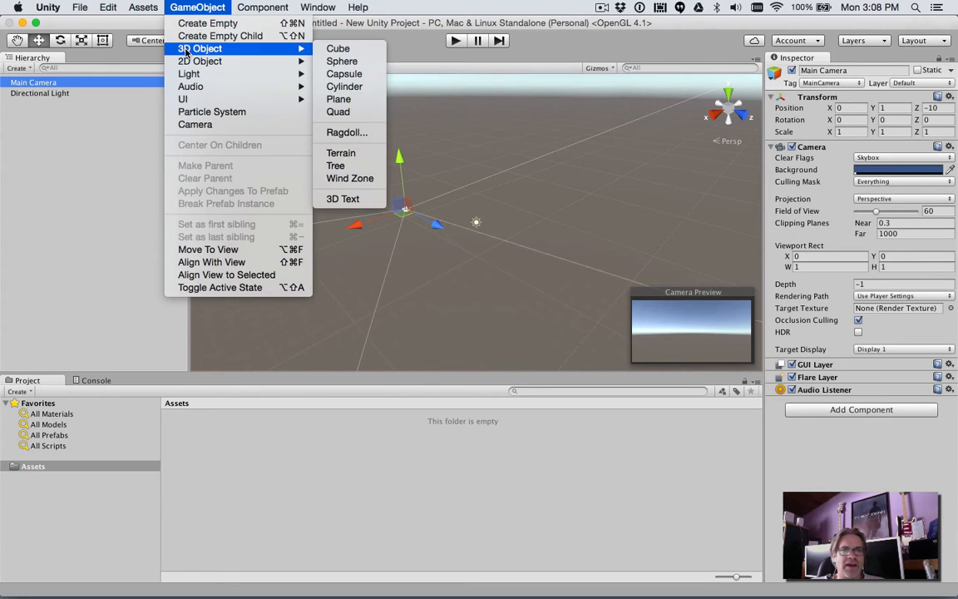
{"action": "left_click", "coordinate": [336, 100]}
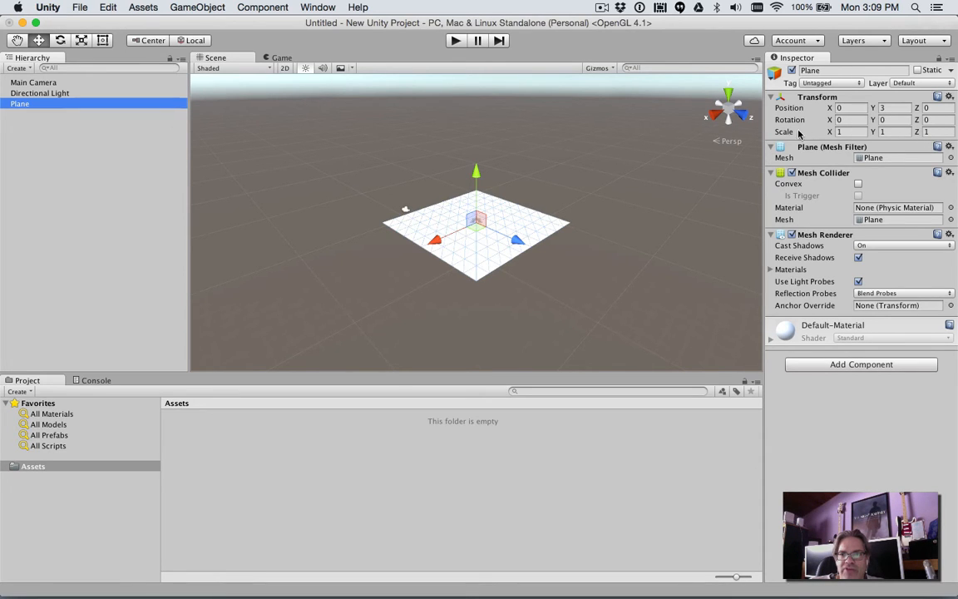
- Set the plane's X scale to 10
{"action": "left_click", "coordinate": [841, 132]}
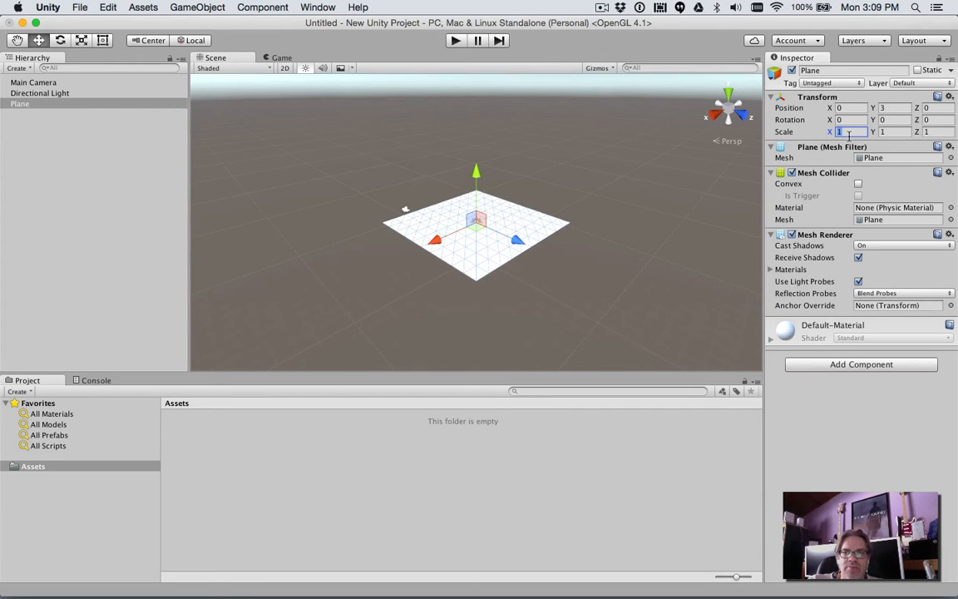
{"action": "type", "text": "10"}
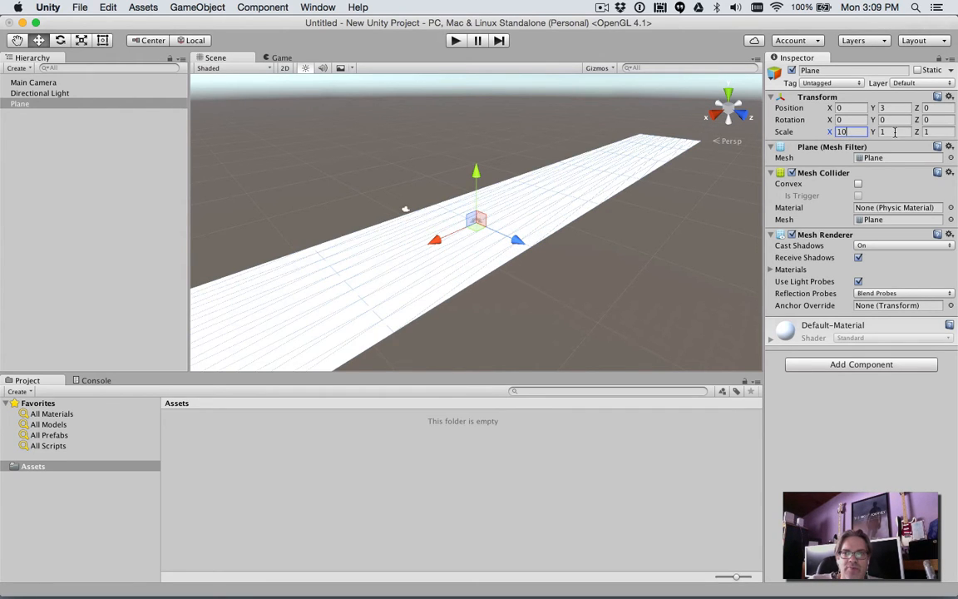
{"action": "left_click", "coordinate": [940, 131]}
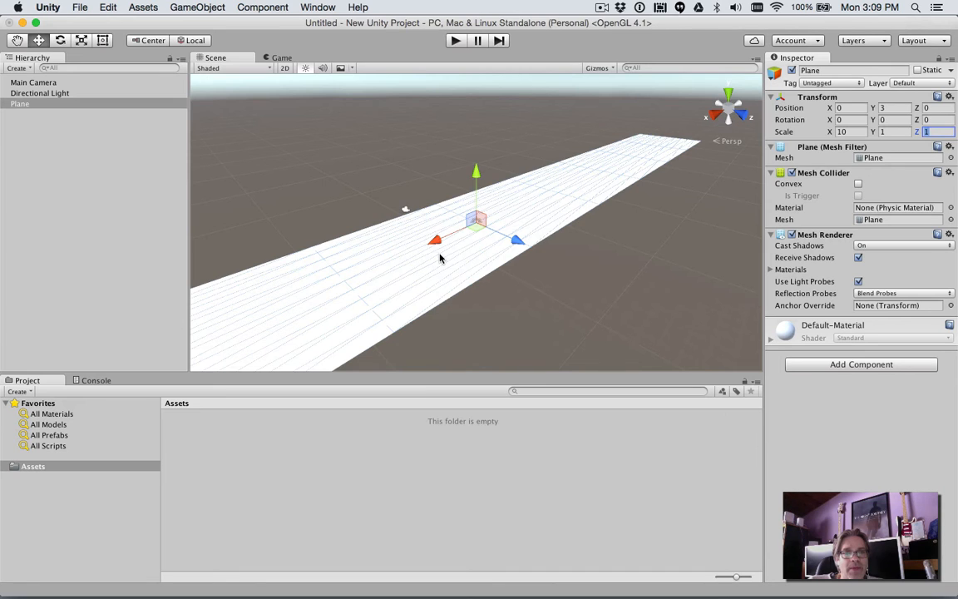
- Move the Main Camera above the plane and closer to it, to about Y 5.09 and Z -8.04
{"action": "left_click", "coordinate": [33, 83]}
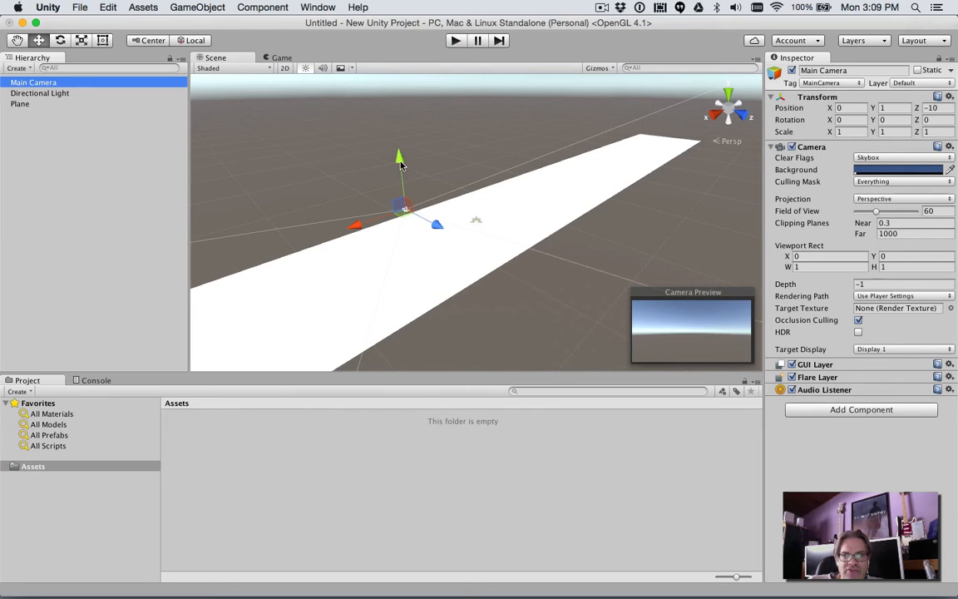
{"action": "left_click_drag", "start_coordinate": [399, 163], "coordinate": [391, 117]}
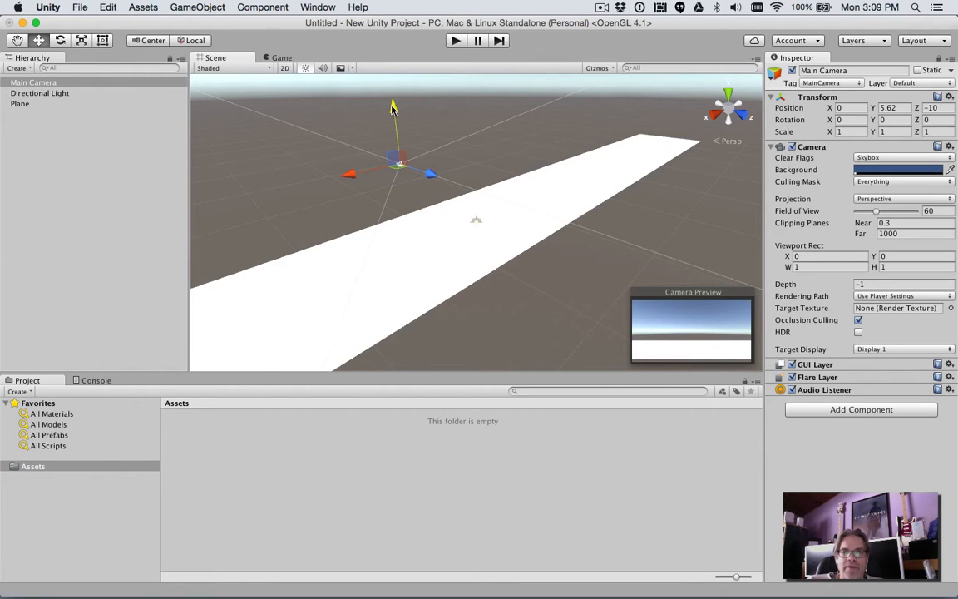
{"action": "left_click_drag", "start_coordinate": [392, 108], "coordinate": [379, 140]}
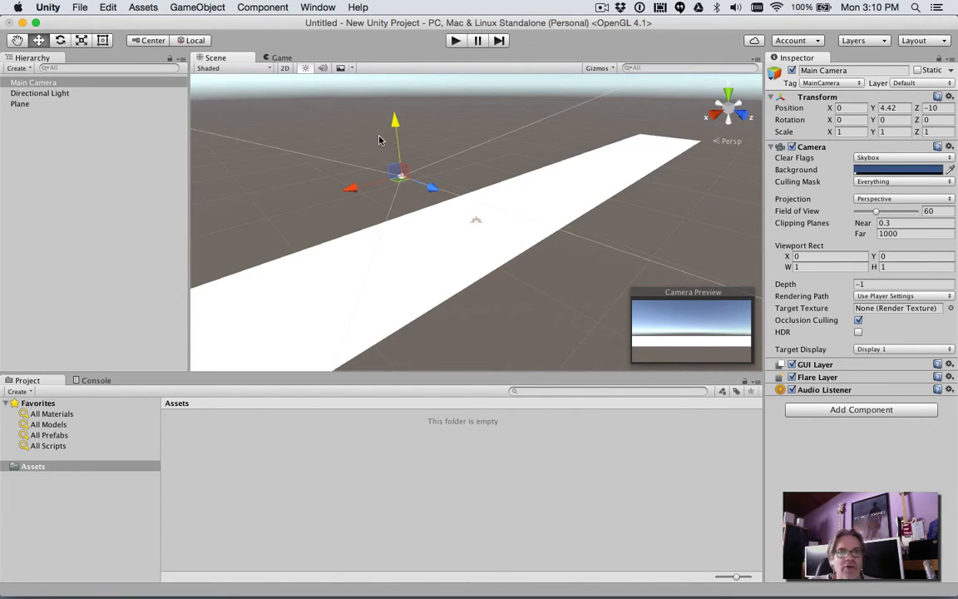
{"action": "mouse_move", "coordinate": [395, 122]}
{"action": "left_mouse_down"}
{"action": "mouse_move", "coordinate": [397, 167]}
{"action": "mouse_move", "coordinate": [387, 128]}
{"action": "mouse_move", "coordinate": [393, 111]}
{"action": "left_mouse_up"}
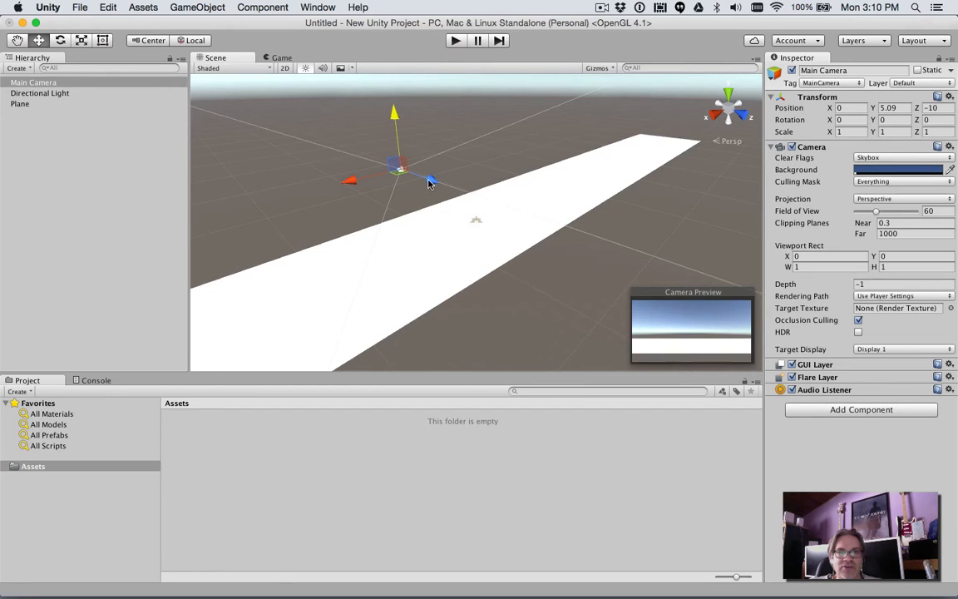
{"action": "left_click_drag", "start_coordinate": [430, 184], "coordinate": [453, 189]}
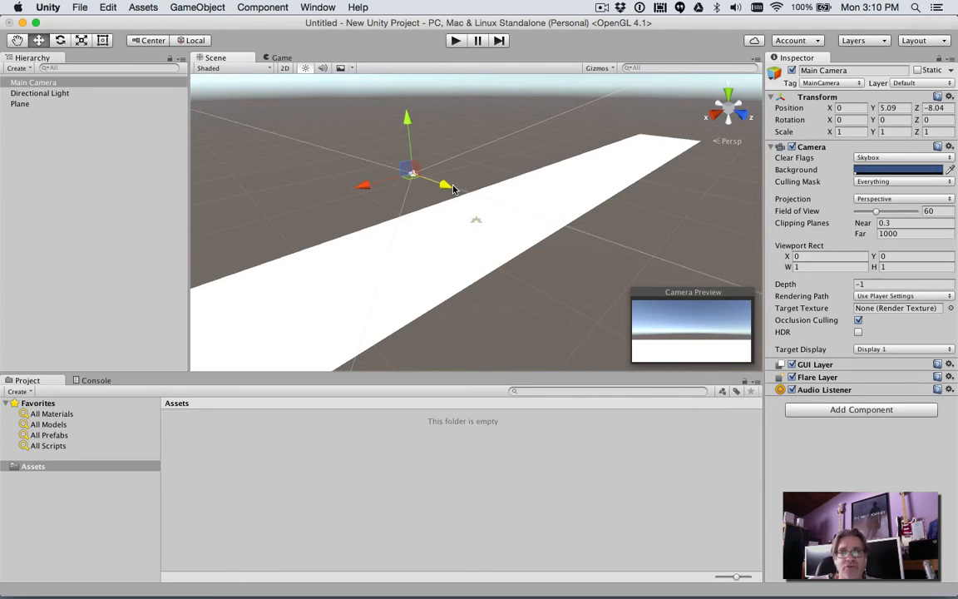
- Import the complete Characters standard assets package into the project, checking the list of included files first
{"action": "left_click", "coordinate": [141, 8]}
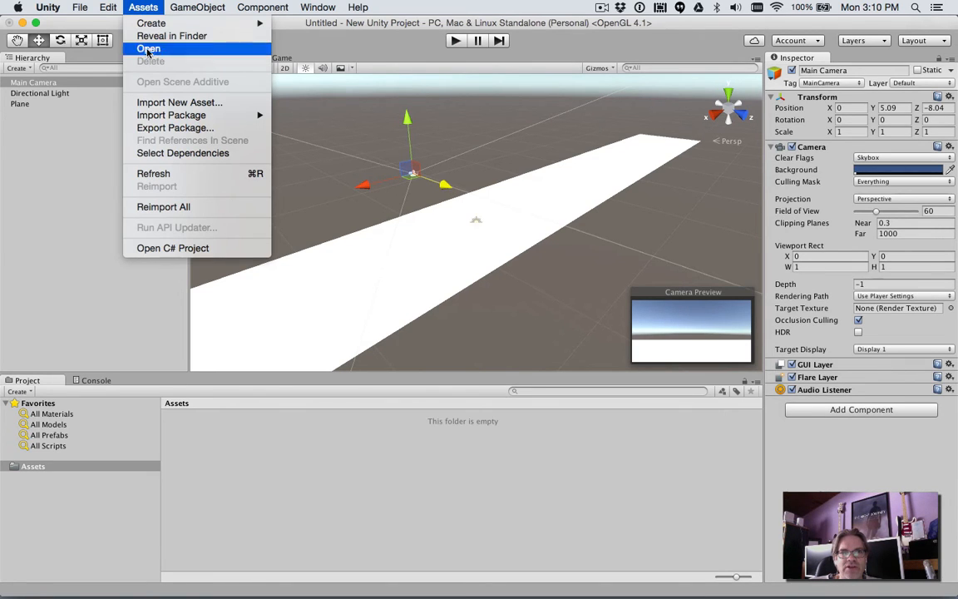
{"action": "mouse_move", "coordinate": [155, 117]}
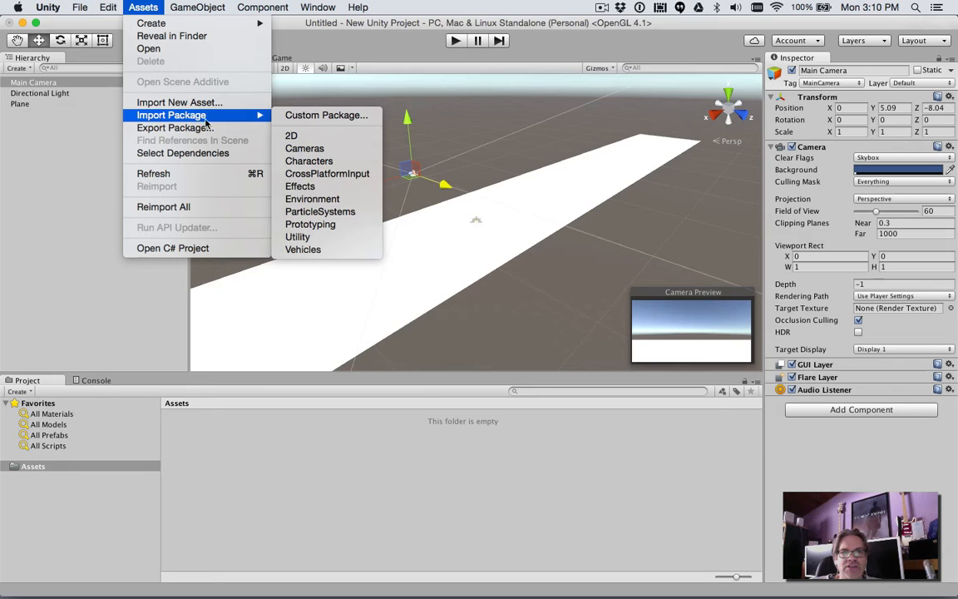
{"action": "left_click", "coordinate": [325, 162]}
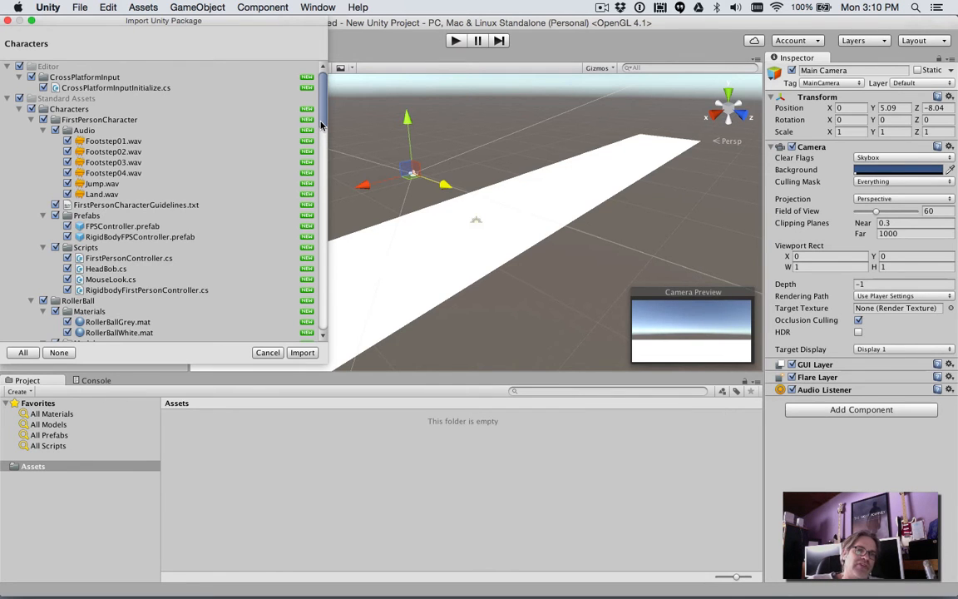
{"action": "left_click_drag", "start_coordinate": [322, 125], "coordinate": [299, 122]}
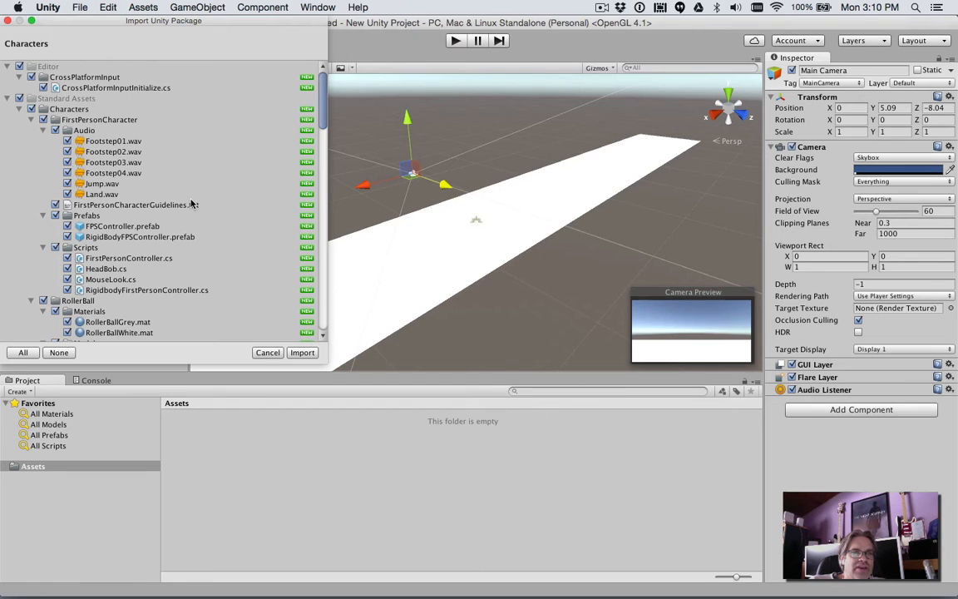
{"action": "left_click_drag", "start_coordinate": [324, 121], "coordinate": [313, 179]}
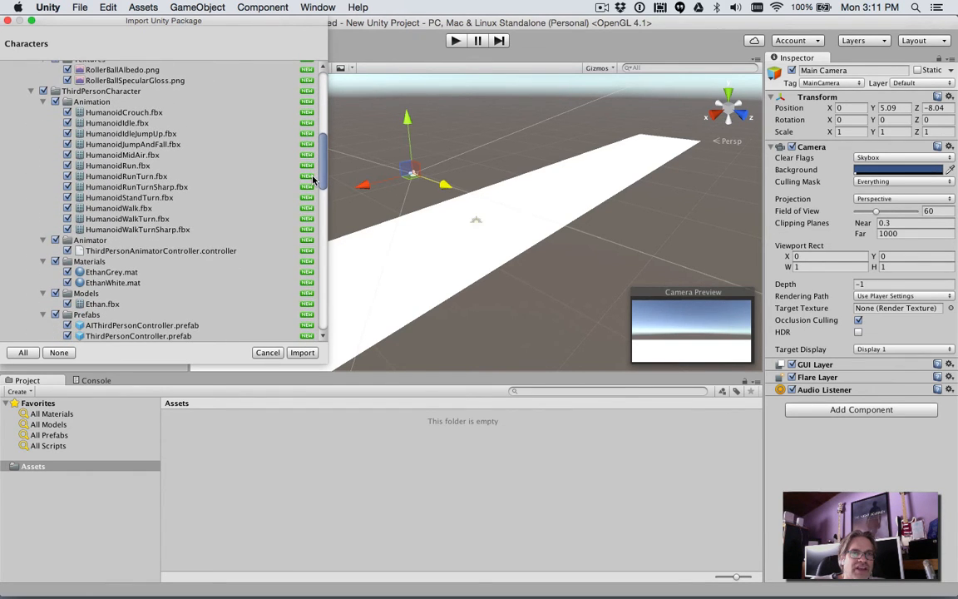
{"action": "scroll", "coordinate": [313, 178], "scroll_direction": "up", "scroll_amount": 10}
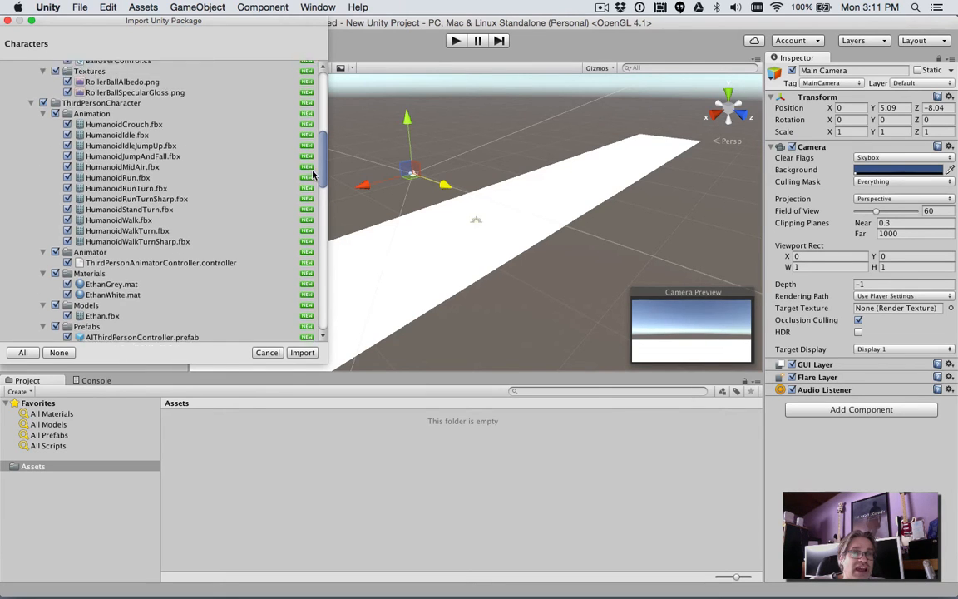
{"action": "left_click", "coordinate": [301, 353]}
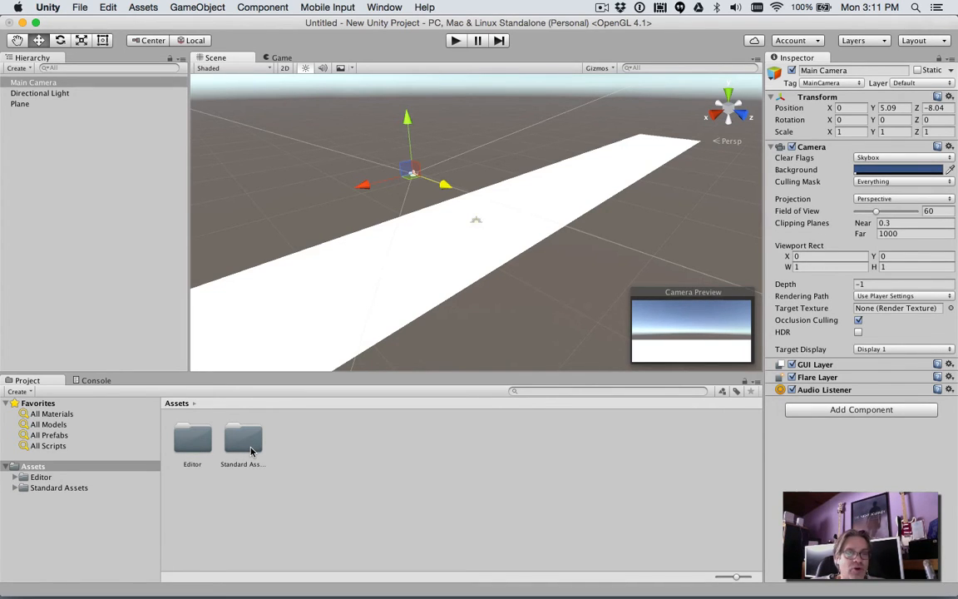
- Switch to Finder, hide the other apps, and inspect the Editor and Standard Assets folders inside the New Unity Project's Assets folder
{"action": "key", "text": "super+Tab"}
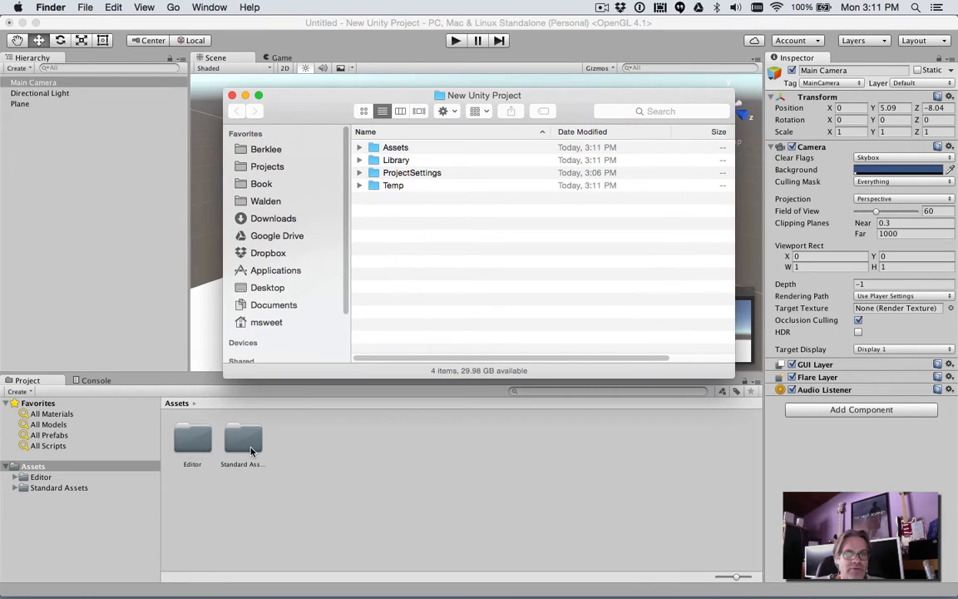
{"action": "key", "text": "alt+super+h"}
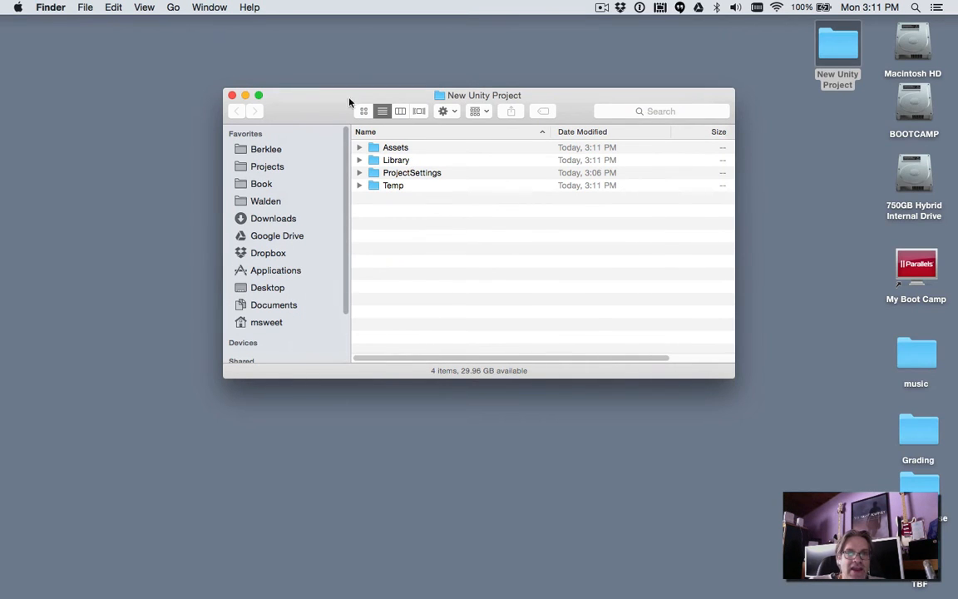
{"action": "left_click_drag", "start_coordinate": [349, 100], "coordinate": [278, 123]}
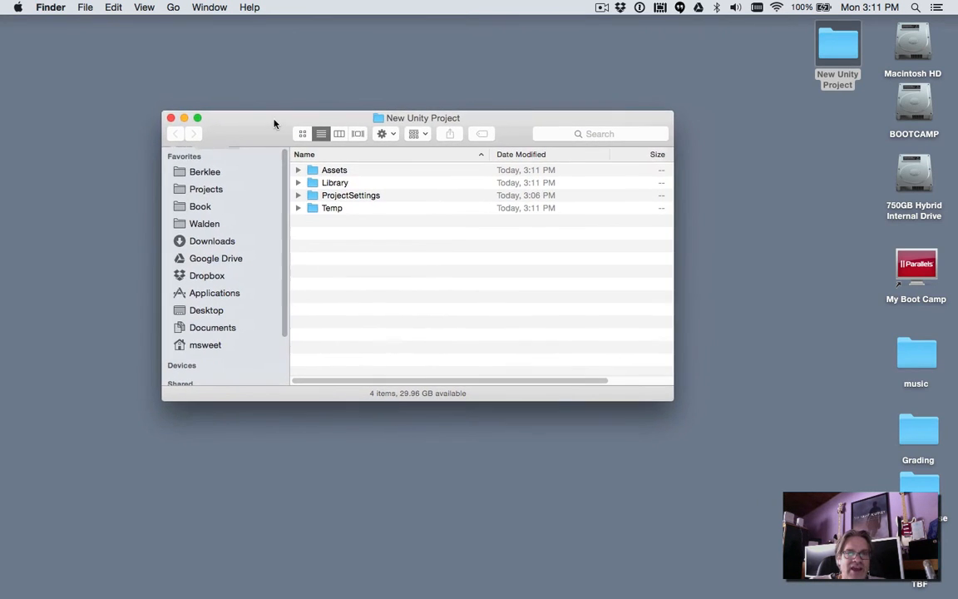
{"action": "left_click", "coordinate": [297, 170]}
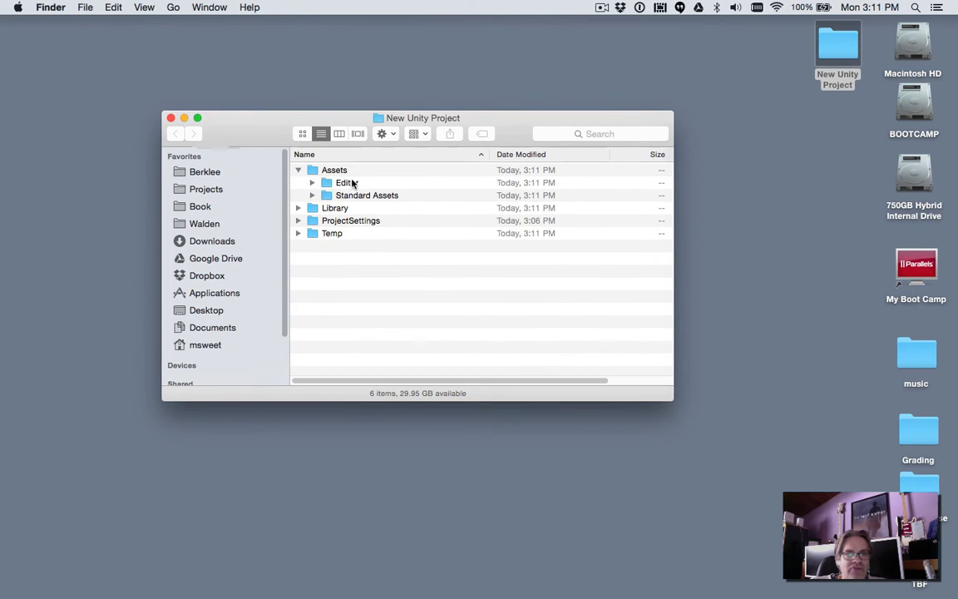
{"action": "left_click", "coordinate": [312, 183]}
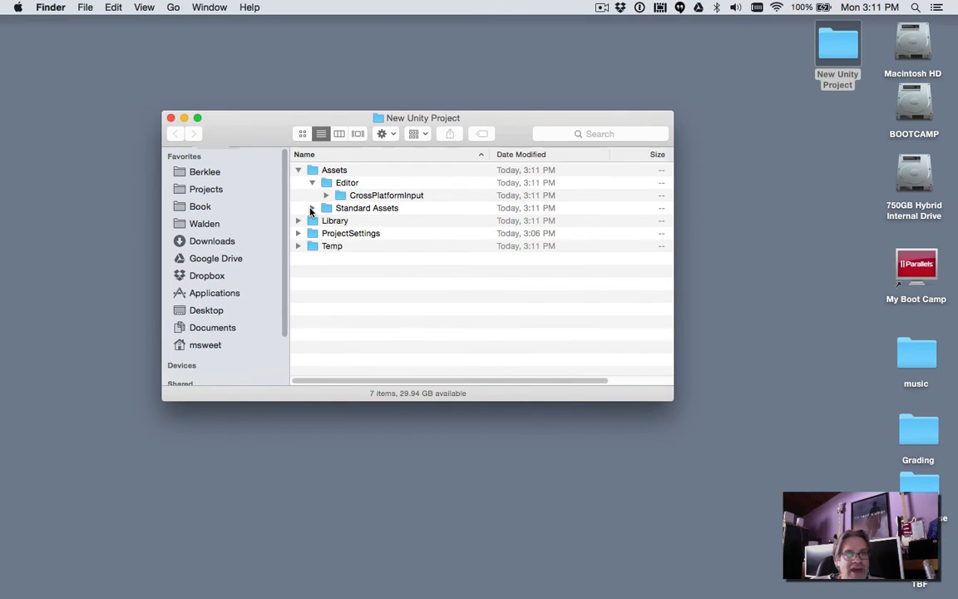
{"action": "left_click", "coordinate": [311, 208]}
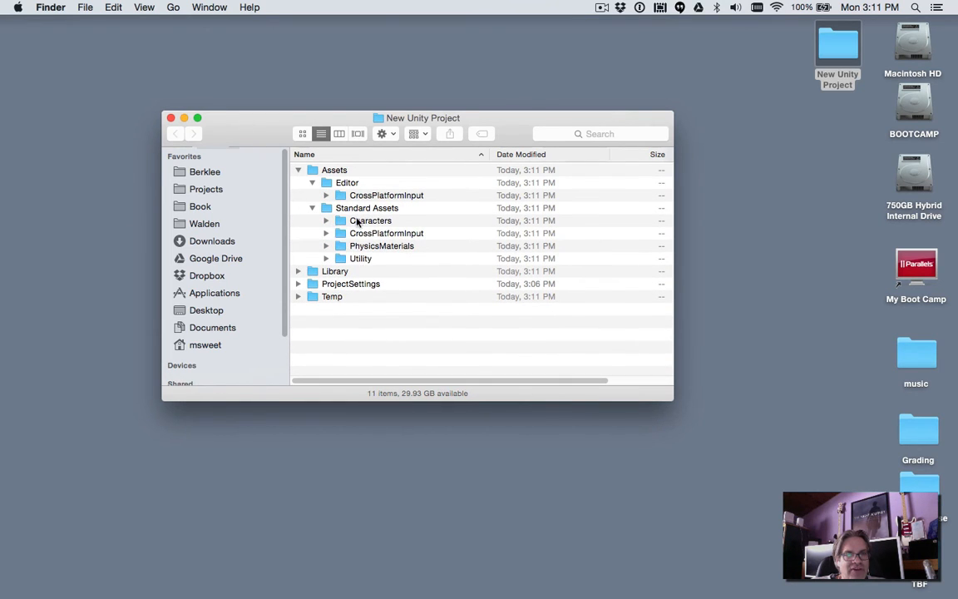
- Switch back to Unity and view the contents of the project's Editor folder
{"action": "key", "text": "cmd+Tab"}
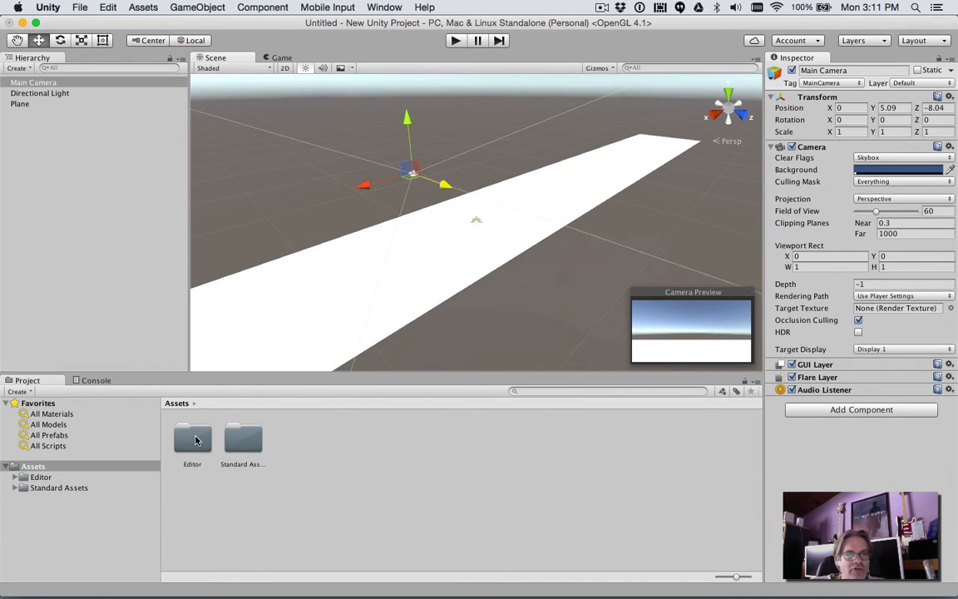
{"action": "left_click", "coordinate": [197, 441]}
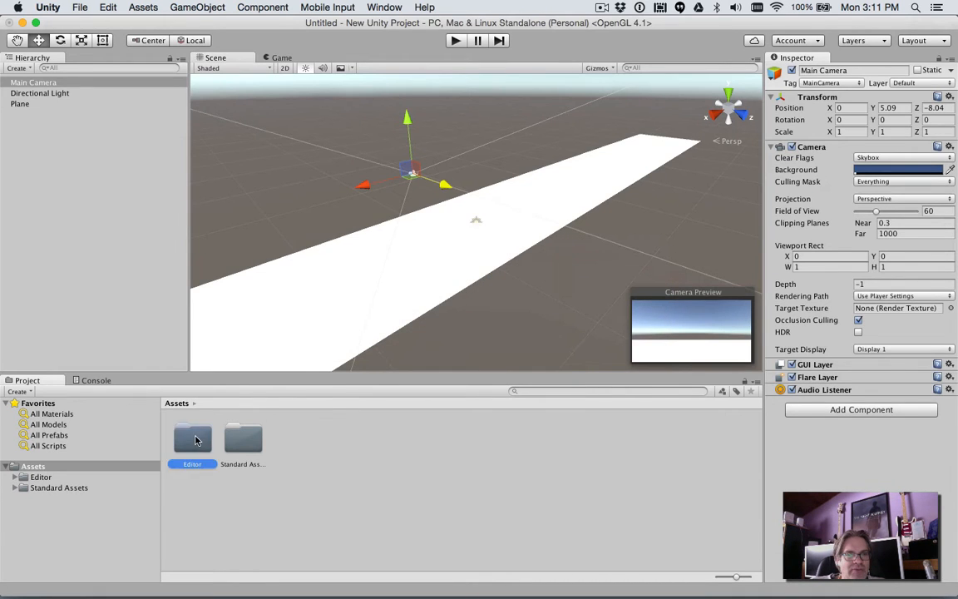
{"action": "double_click", "coordinate": [195, 440]}
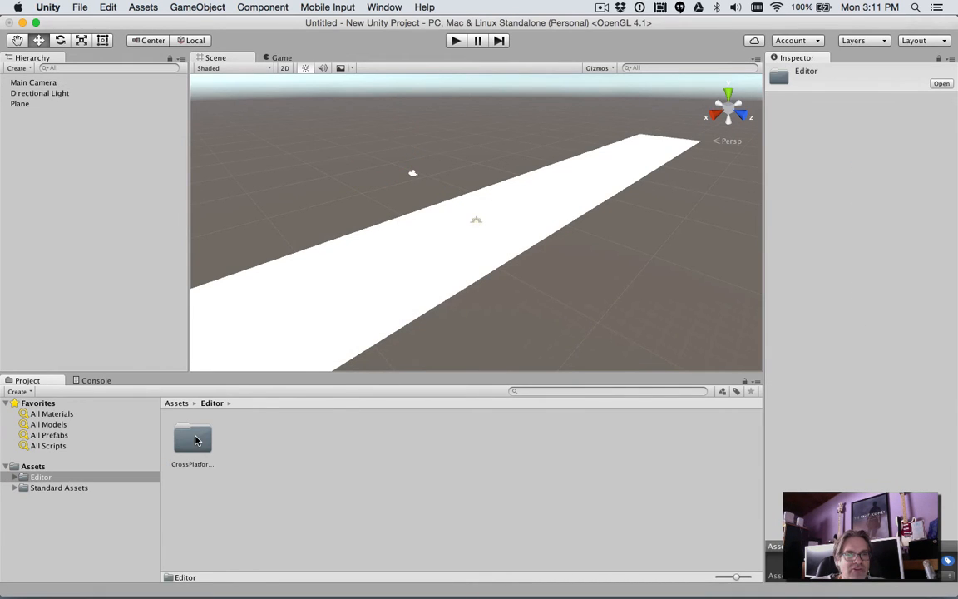
- Place the ThirdPersonController prefab from the ThirdPersonCharacter standard assets on the plane in the scene
{"action": "left_click", "coordinate": [44, 488]}
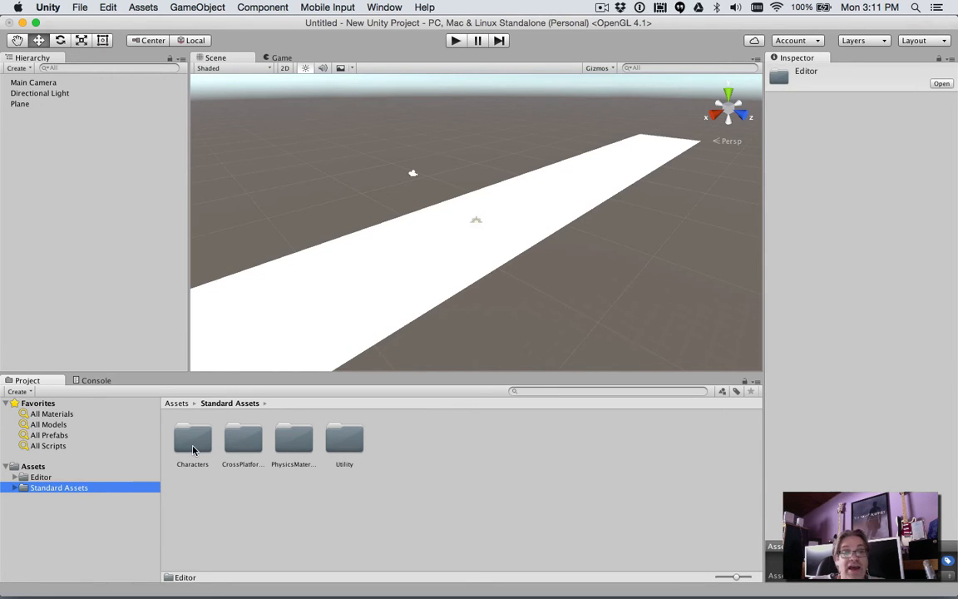
{"action": "double_click", "coordinate": [193, 450]}
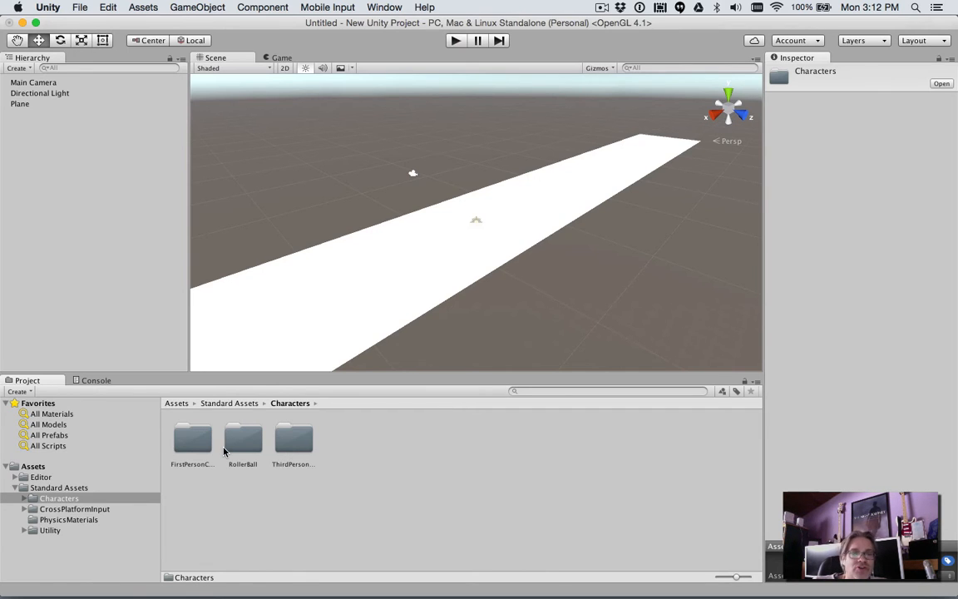
{"action": "double_click", "coordinate": [293, 441]}
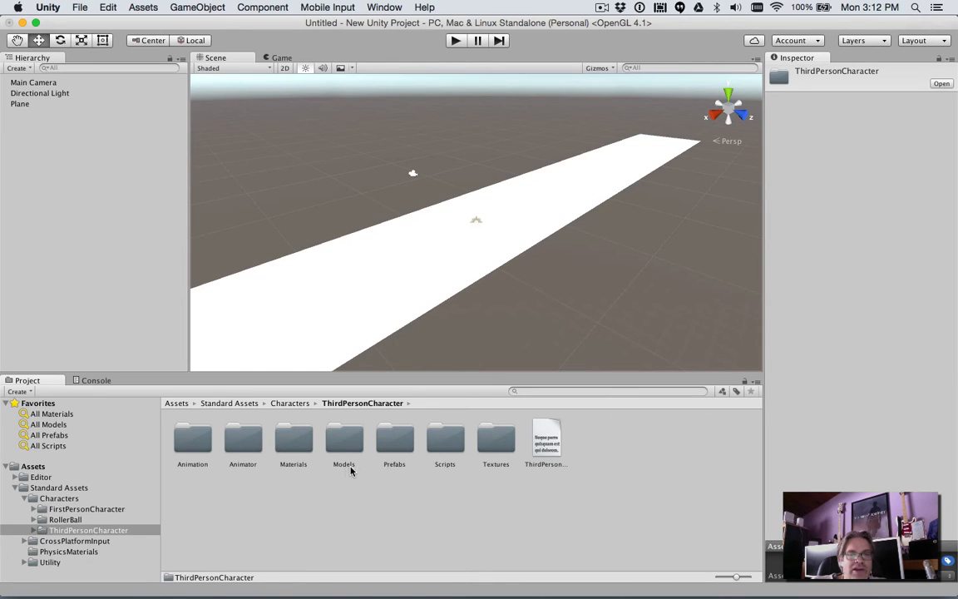
{"action": "double_click", "coordinate": [396, 441]}
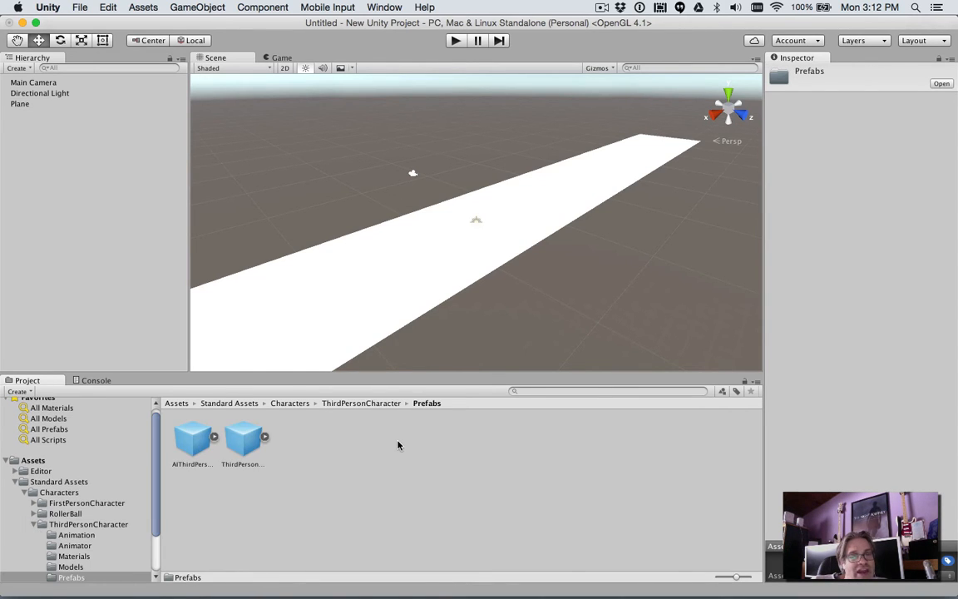
{"action": "left_click", "coordinate": [242, 453]}
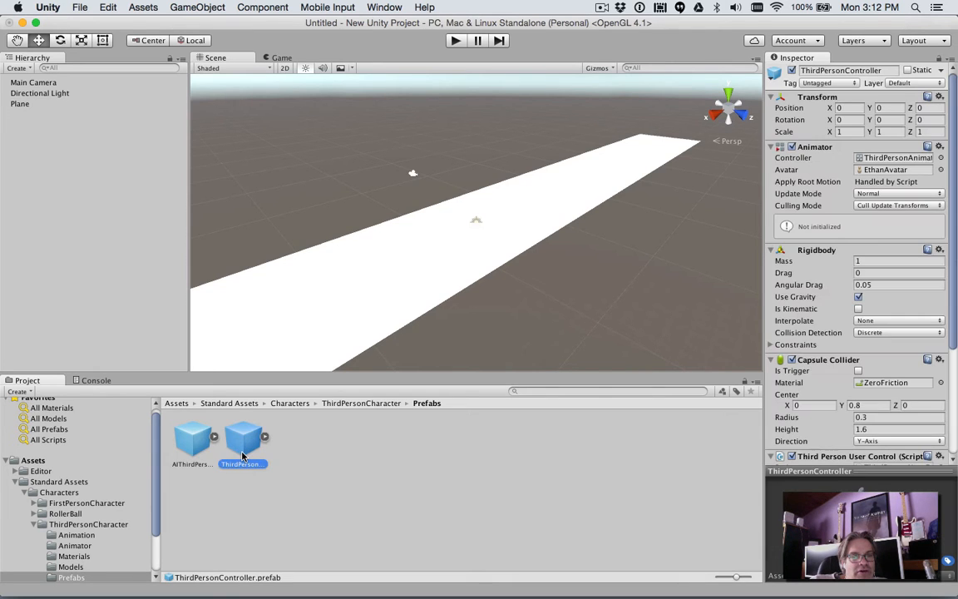
{"action": "left_click_drag", "start_coordinate": [242, 453], "coordinate": [453, 225]}
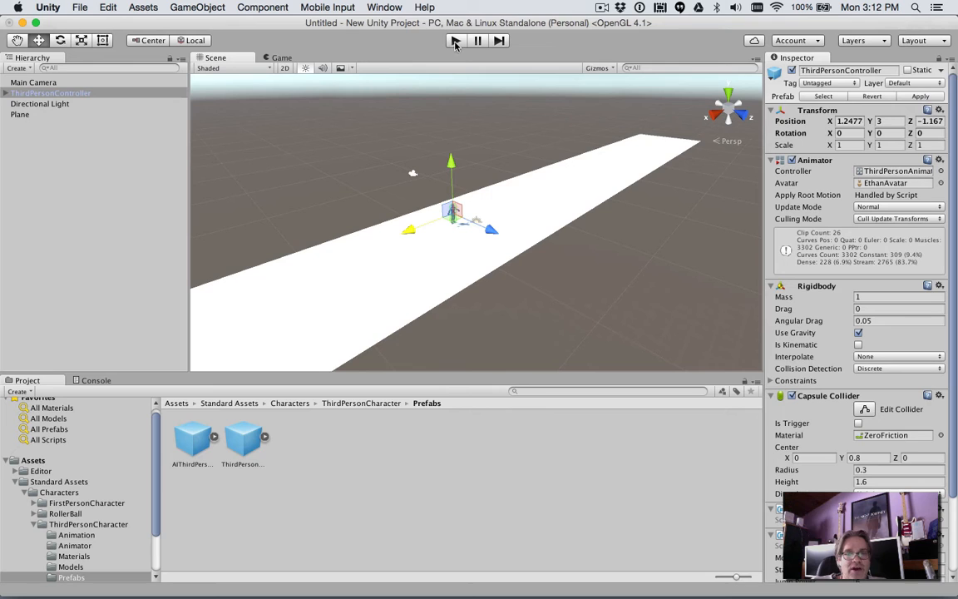
- Play-test the scene by walking the character left, right and forward off the plane, and end play mode
{"action": "left_click", "coordinate": [454, 40]}
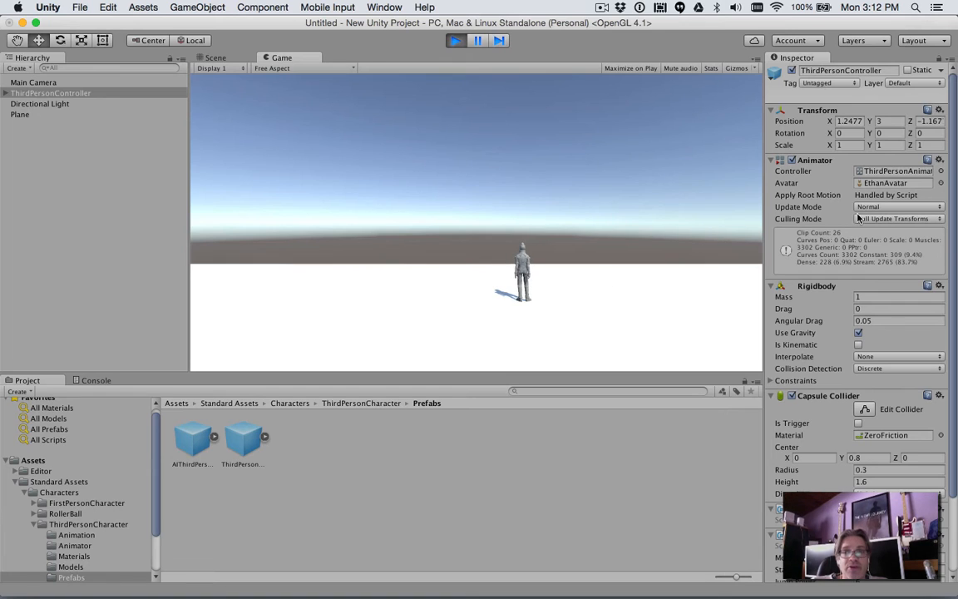
{"action": "key", "text": "a"}
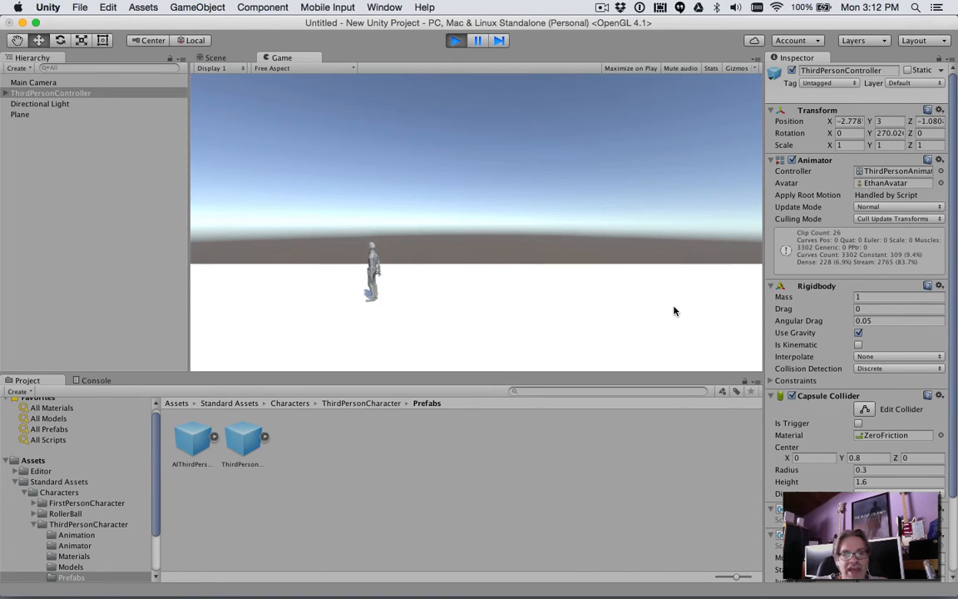
{"action": "key", "text": "d"}
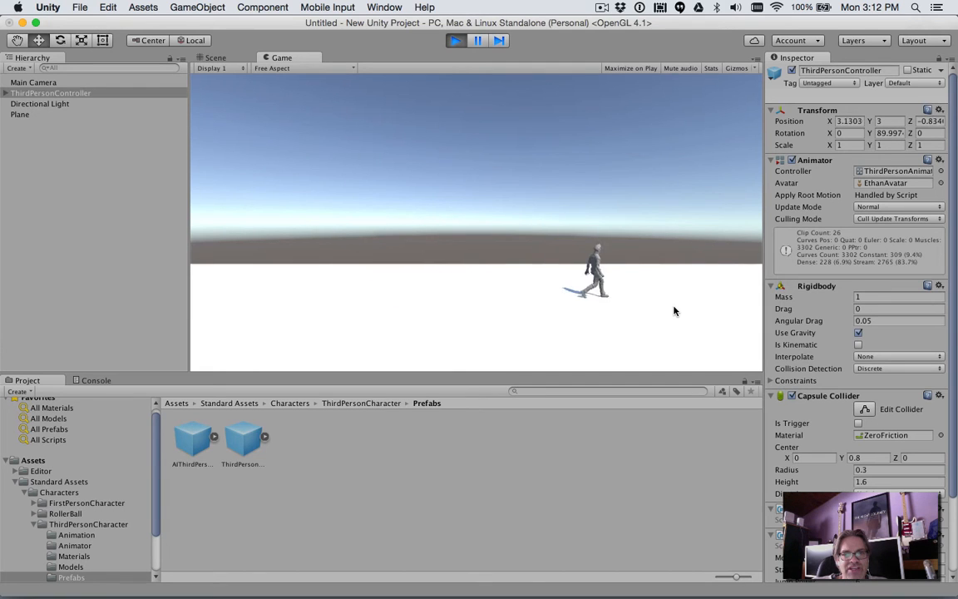
{"action": "key", "text": "w"}
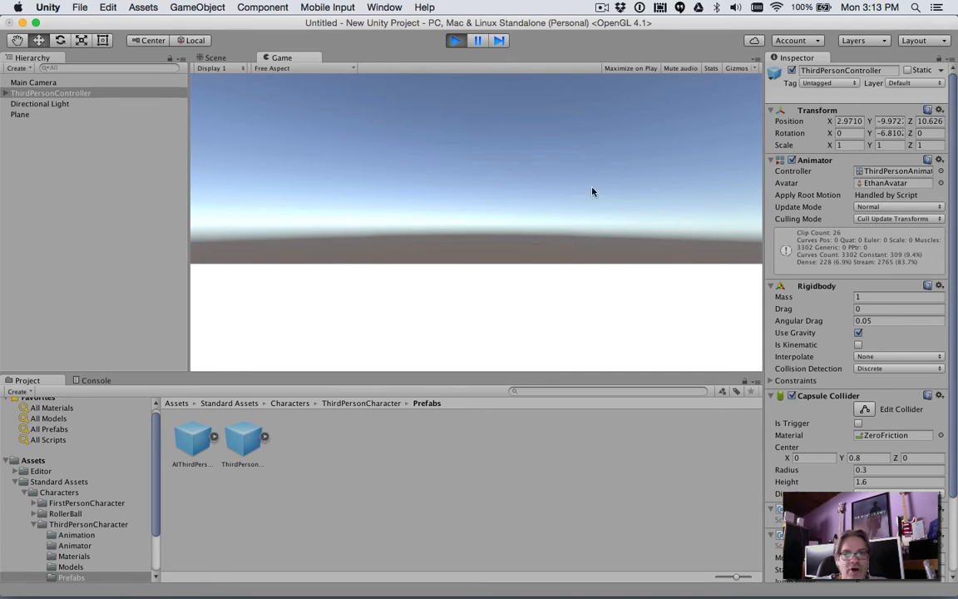
{"action": "left_click", "coordinate": [455, 41]}
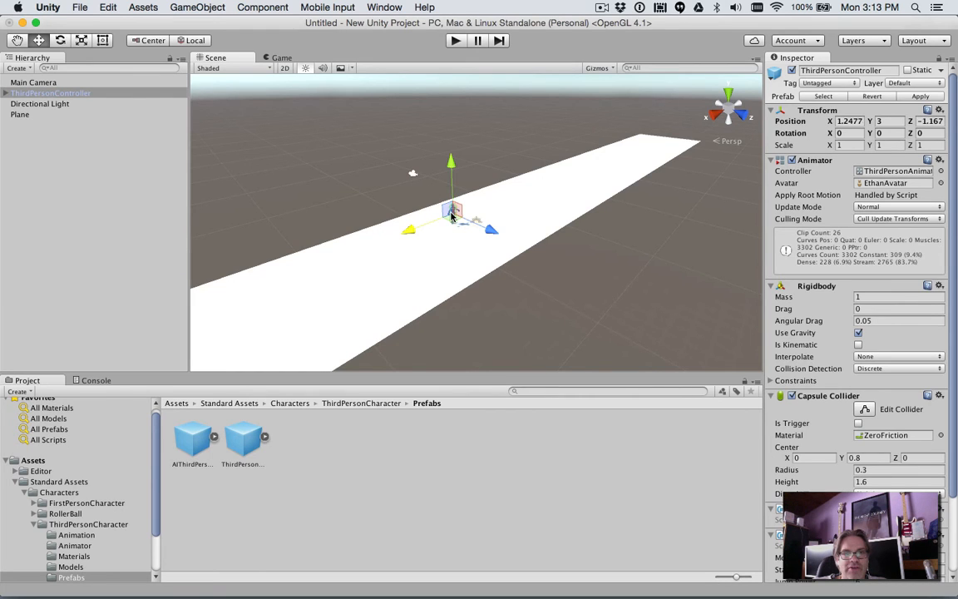
- Make the Main Camera a child of ThirdPersonController in the hierarchy
{"action": "left_click", "coordinate": [46, 85]}
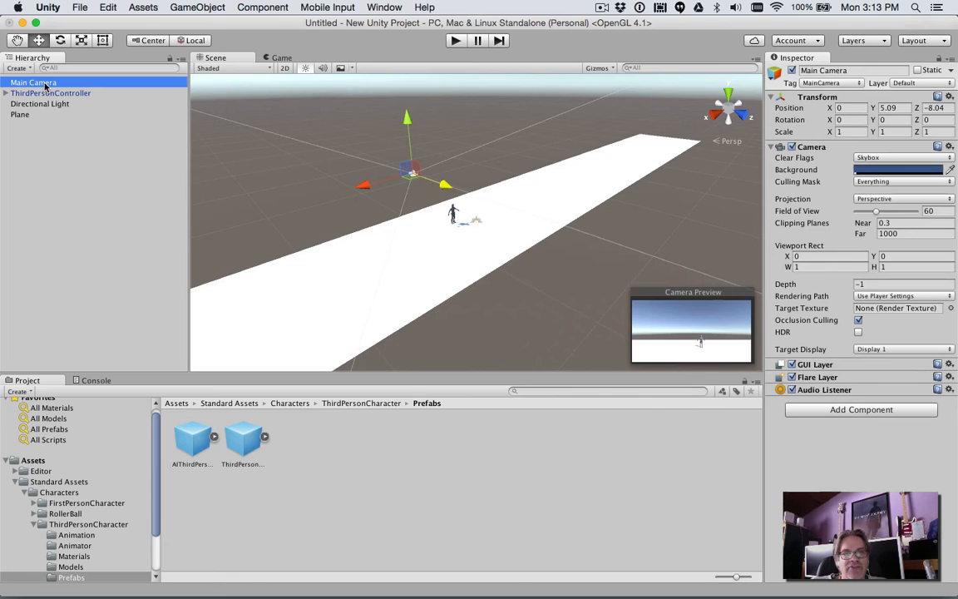
{"action": "left_click_drag", "start_coordinate": [46, 85], "coordinate": [51, 95]}
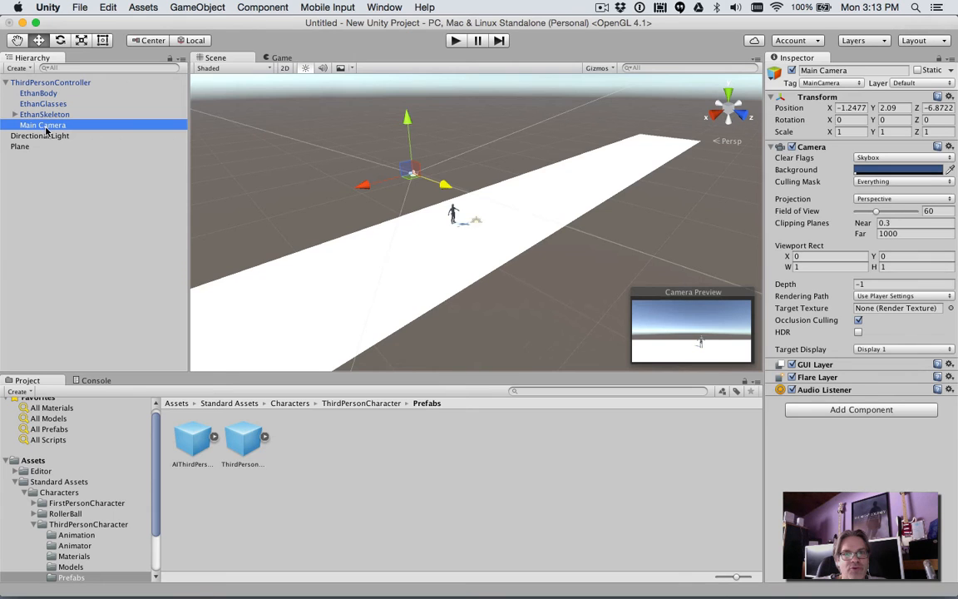
- Play-test the scene, turning the character left and right and running it along the plane with the attached camera, and end play mode
{"action": "left_click", "coordinate": [455, 41]}
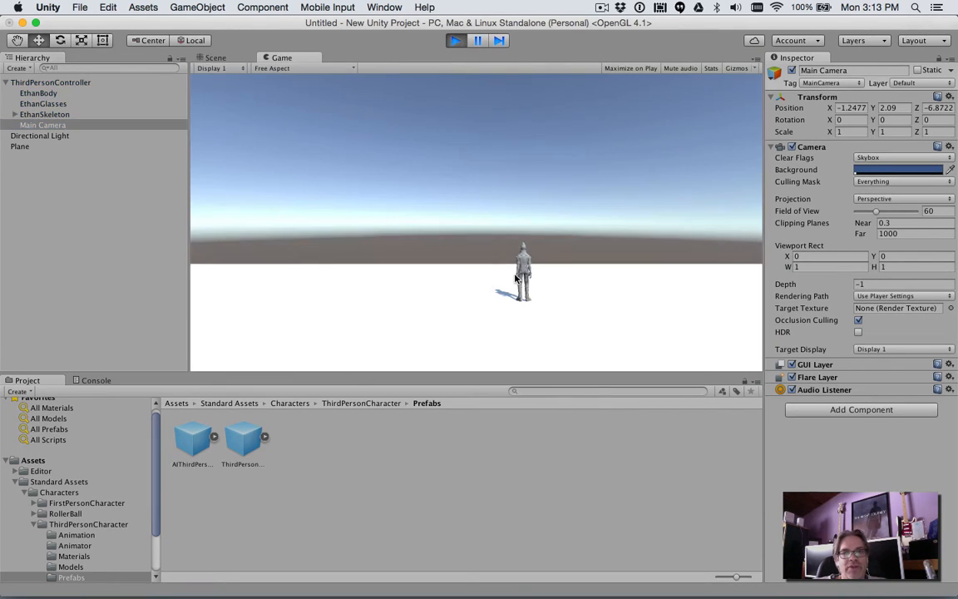
{"action": "key", "text": "Left"}
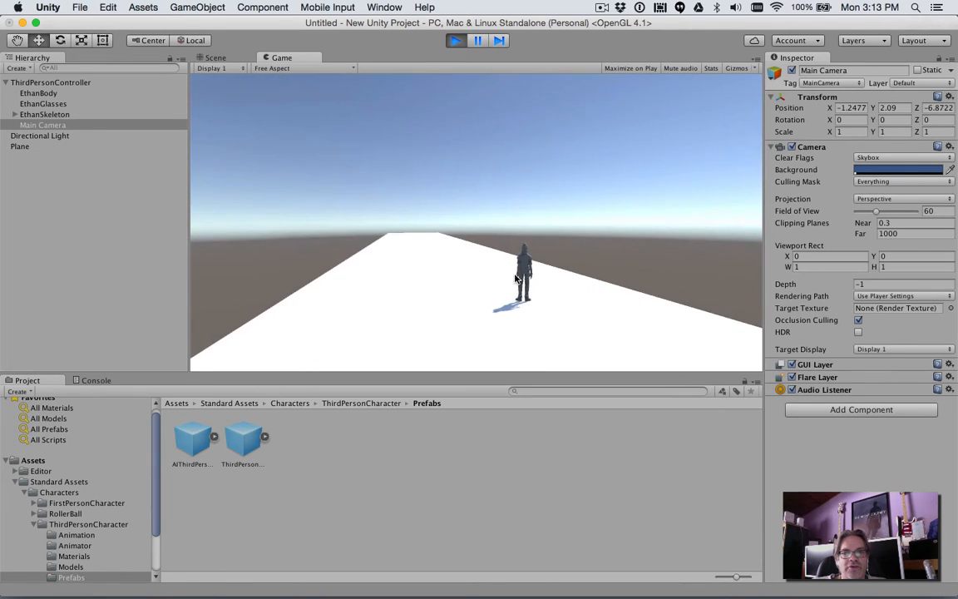
{"action": "key", "text": "Left"}
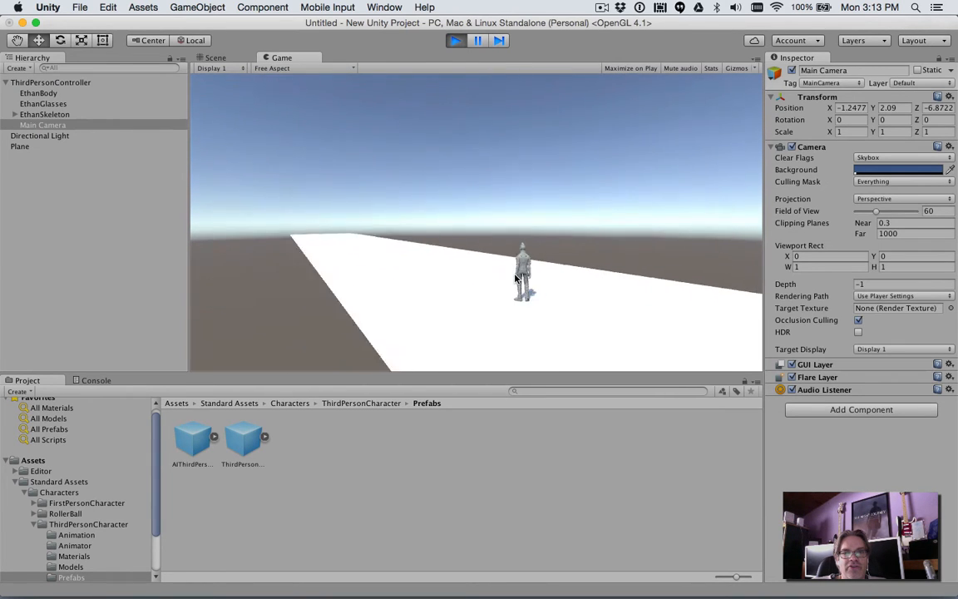
{"action": "key", "text": "Left"}
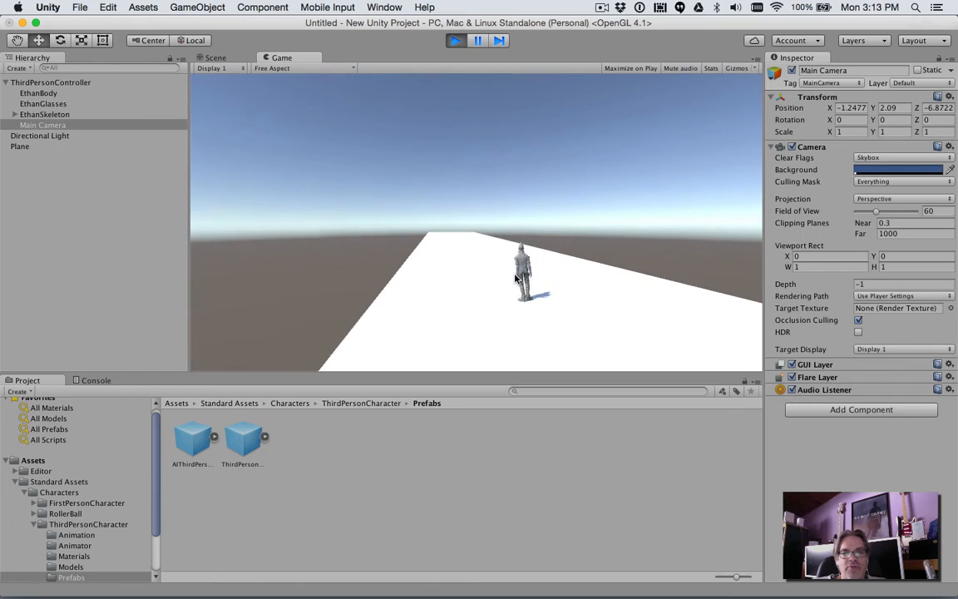
{"action": "key", "text": "Left"}
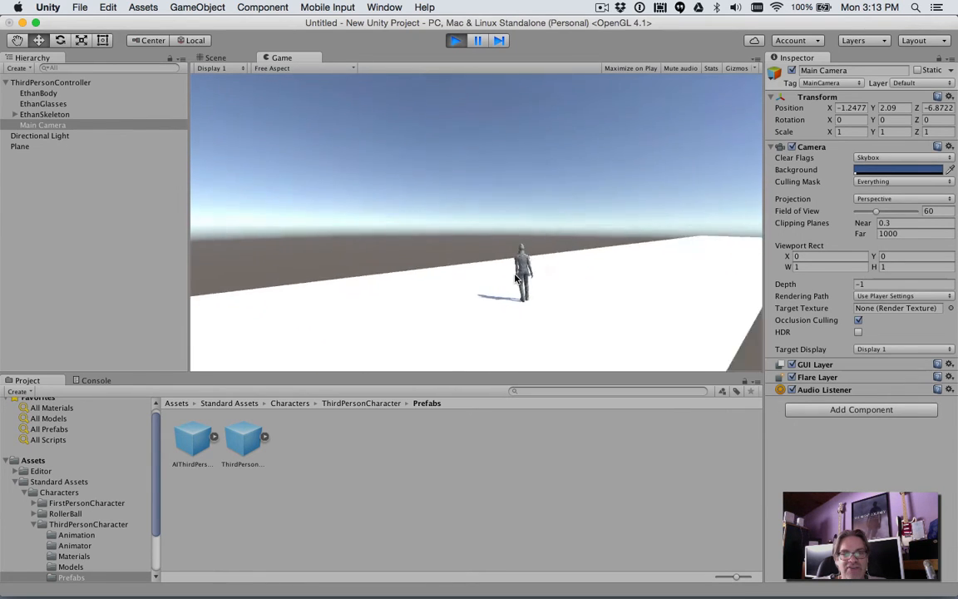
{"action": "key", "text": "Right"}
{"action": "key", "text": "Left"}
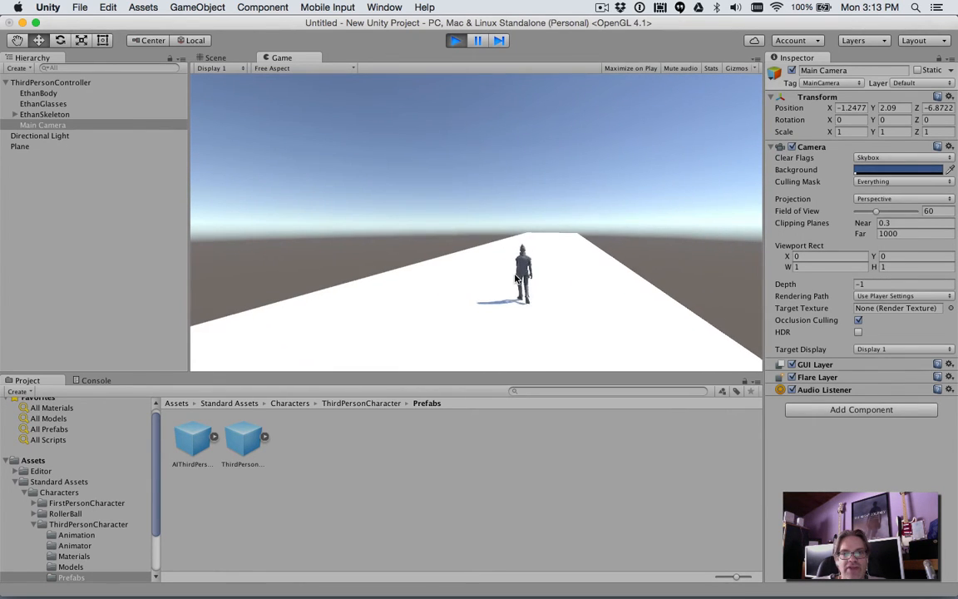
{"action": "key", "text": "Up"}
{"action": "key", "text": "Right"}
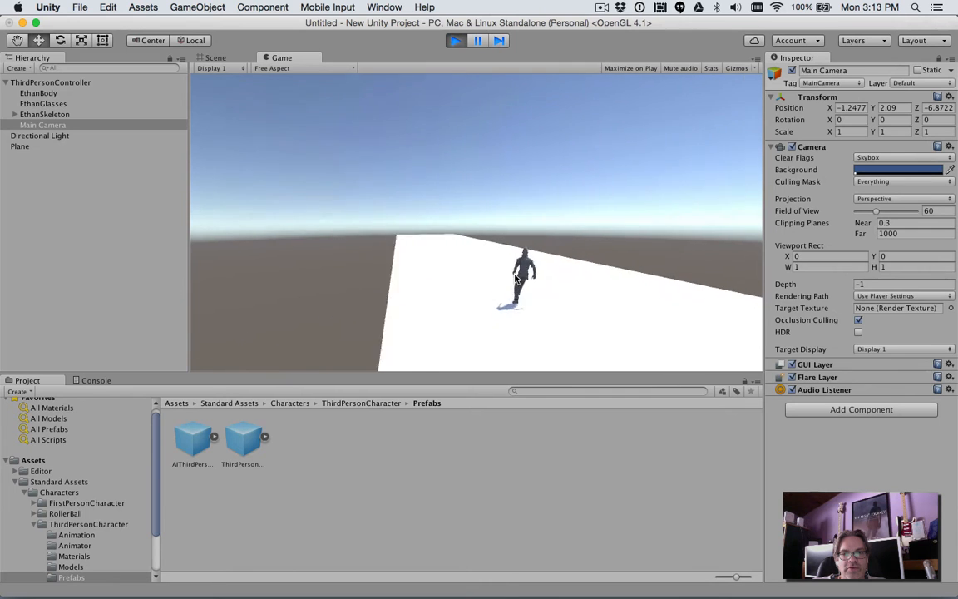
{"action": "key", "text": "Left"}
{"action": "key", "text": "Right"}
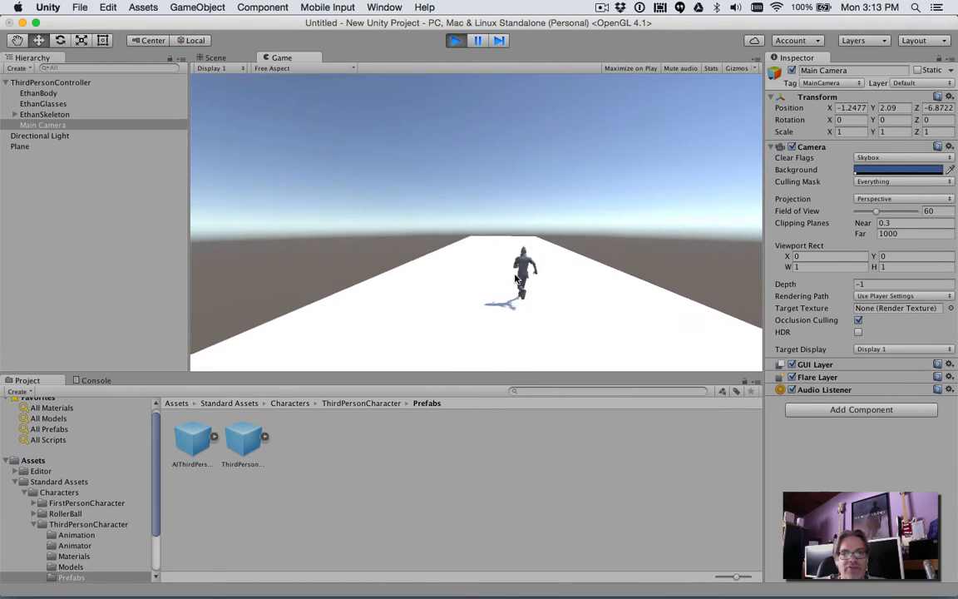
{"action": "key", "text": "Left"}
{"action": "key", "text": "Right"}
{"action": "key", "text": "Left"}
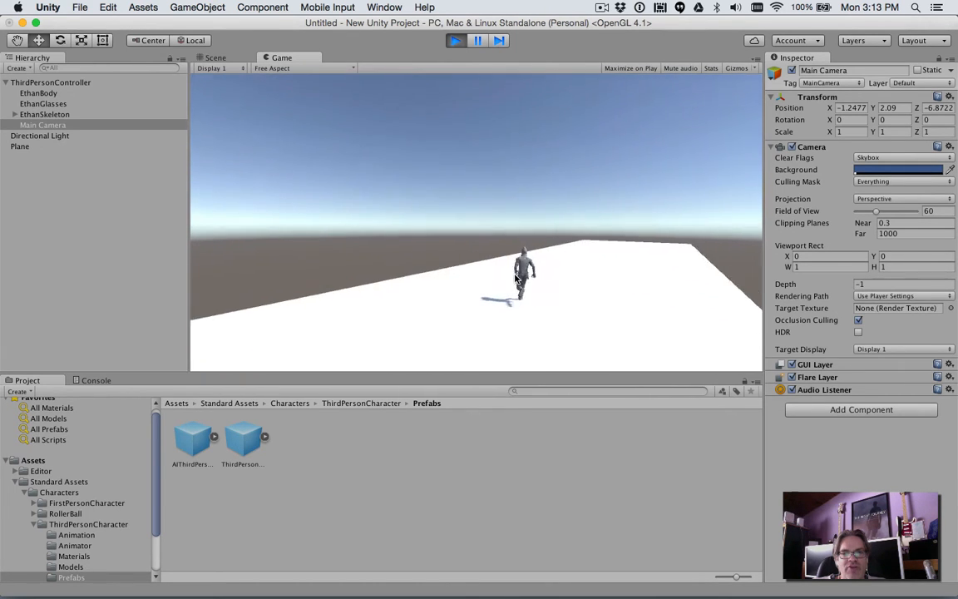
{"action": "key", "text": "Right"}
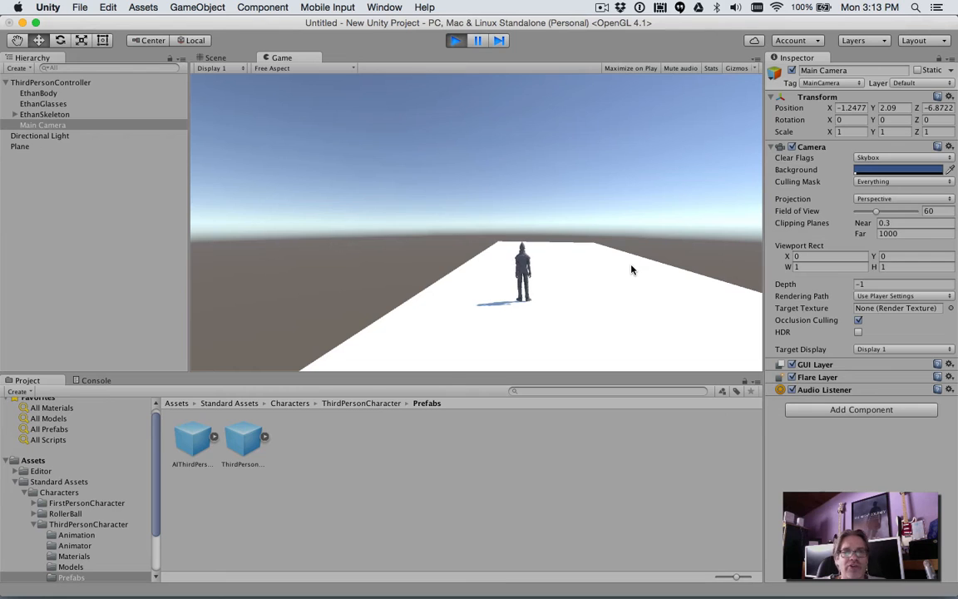
{"action": "left_click", "coordinate": [458, 42]}
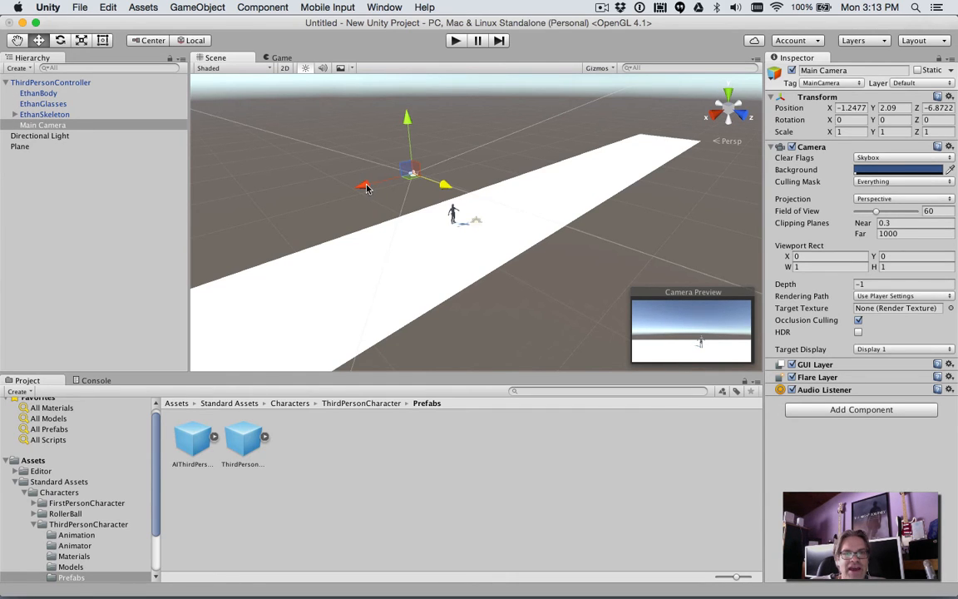
- Move the Main Camera close behind the character's shoulder, to about X 0.32, Y 1.35, Z -0.66
{"action": "left_click_drag", "start_coordinate": [366, 188], "coordinate": [350, 201]}
{"action": "left_click_drag", "start_coordinate": [428, 191], "coordinate": [463, 218]}
{"action": "left_click_drag", "start_coordinate": [429, 138], "coordinate": [425, 160]}
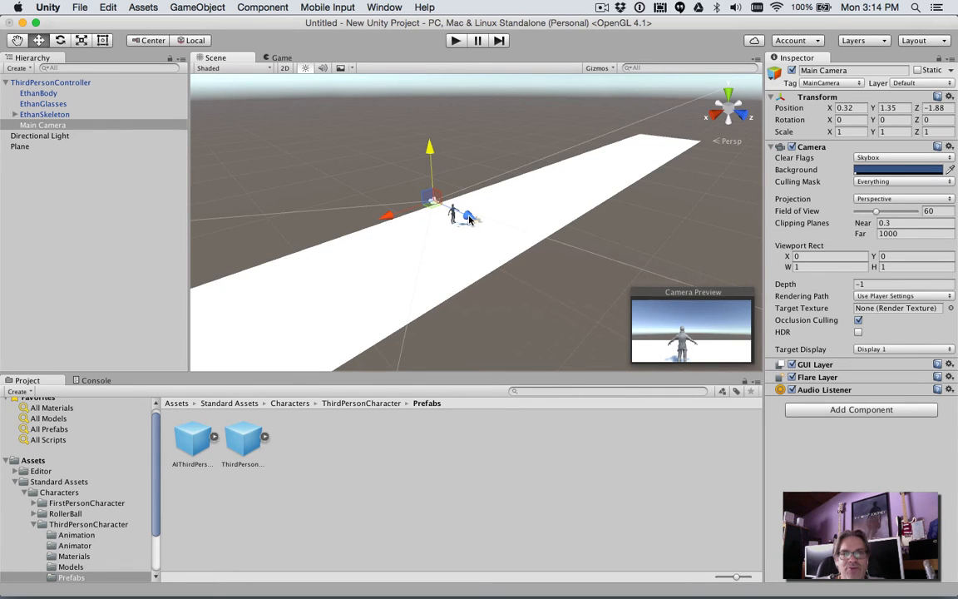
{"action": "left_click_drag", "start_coordinate": [469, 217], "coordinate": [476, 220]}
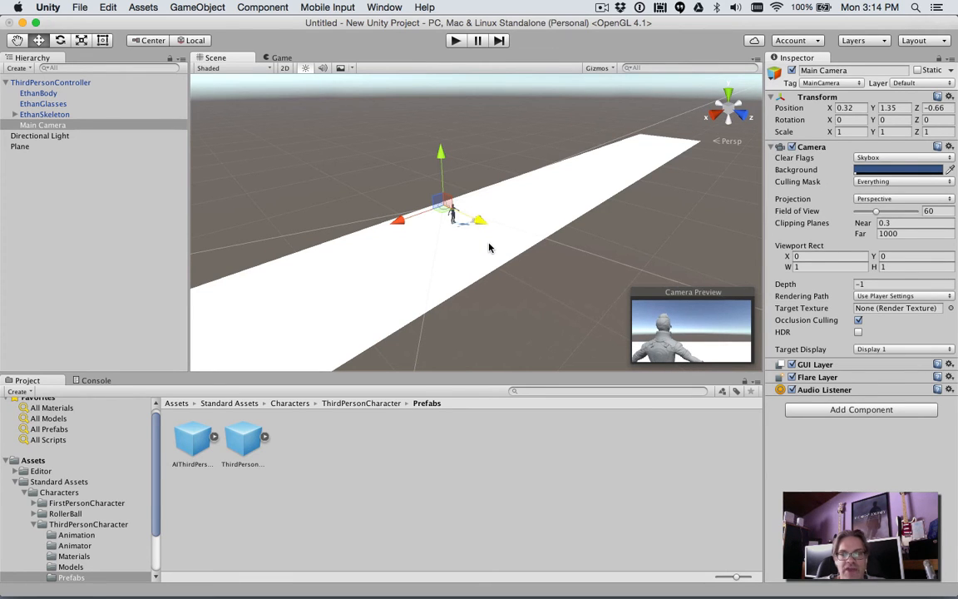
- Play-test the over-the-shoulder camera by turning the character both ways and running it forward off the plane, and end play mode
{"action": "left_click", "coordinate": [456, 41]}
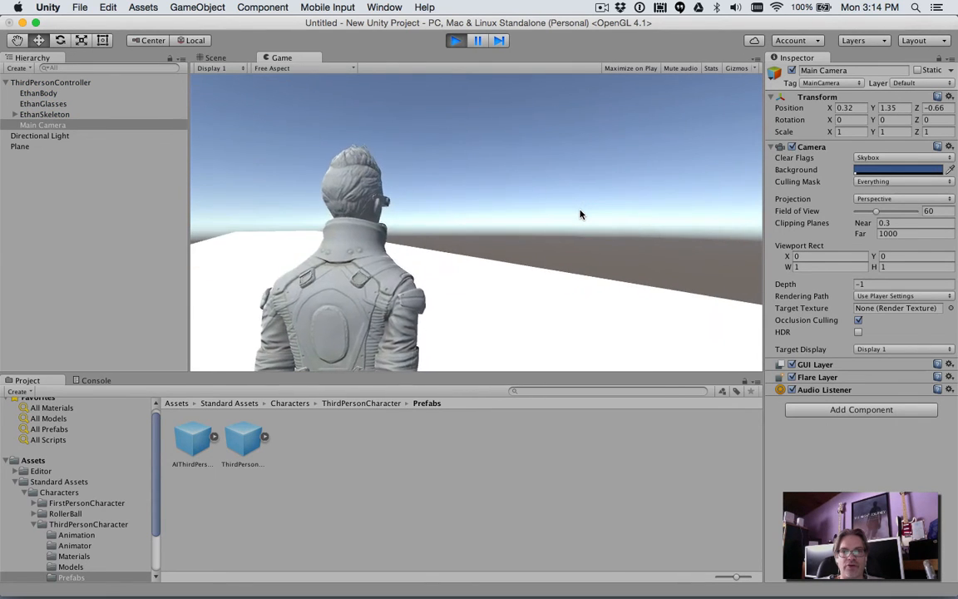
{"action": "key", "text": "Left"}
{"action": "key", "text": "Right"}
{"action": "key", "text": "Left"}
{"action": "key", "text": "Right"}
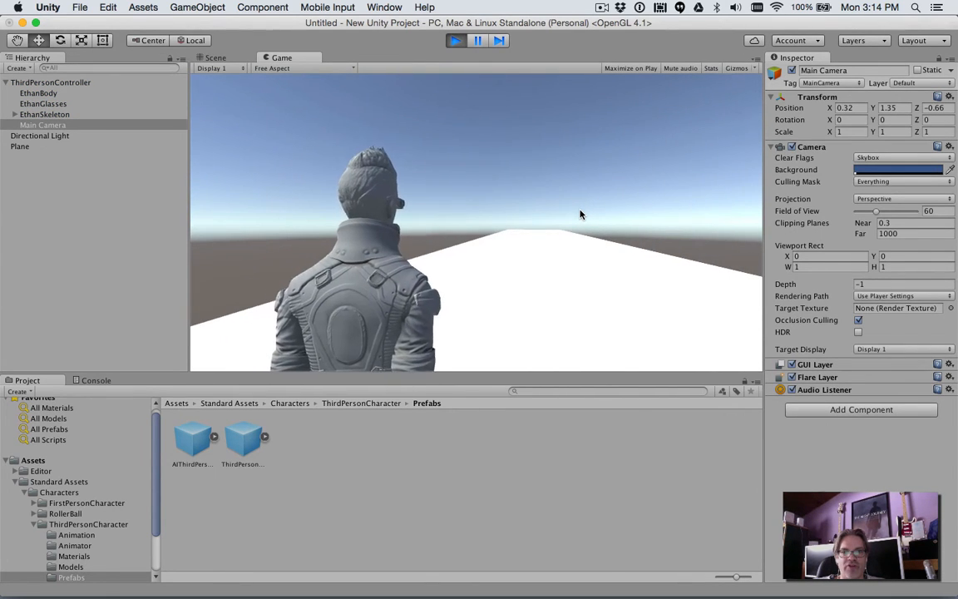
{"action": "key", "text": "Up"}
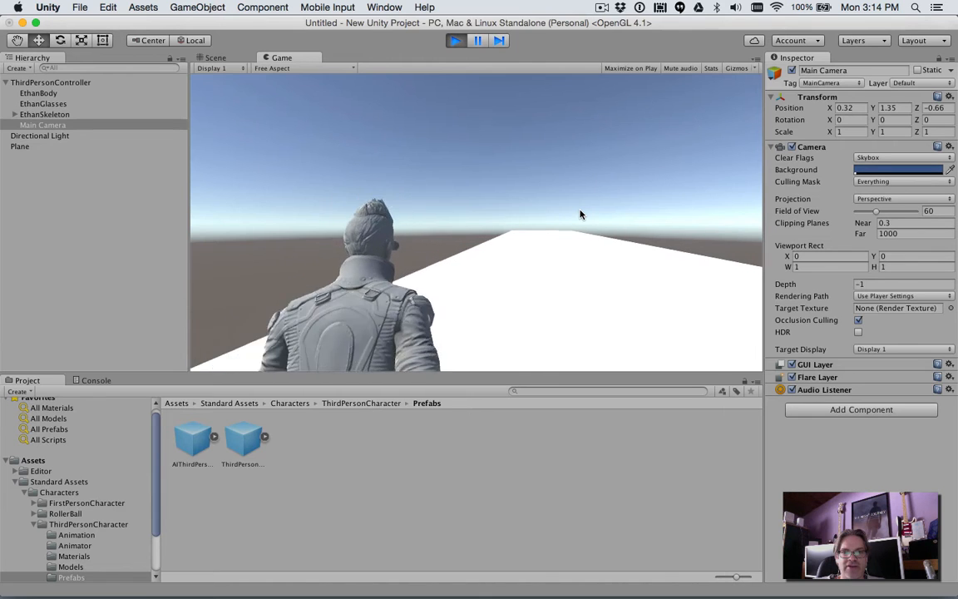
{"action": "key", "text": "Right"}
{"action": "key", "text": "Left"}
{"action": "key", "text": "Up"}
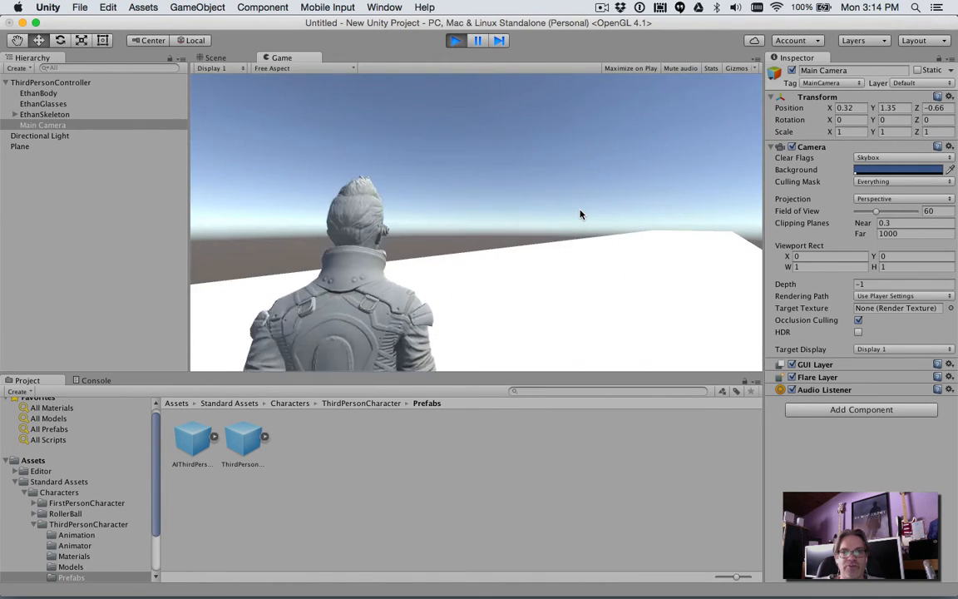
{"action": "key", "text": "Right"}
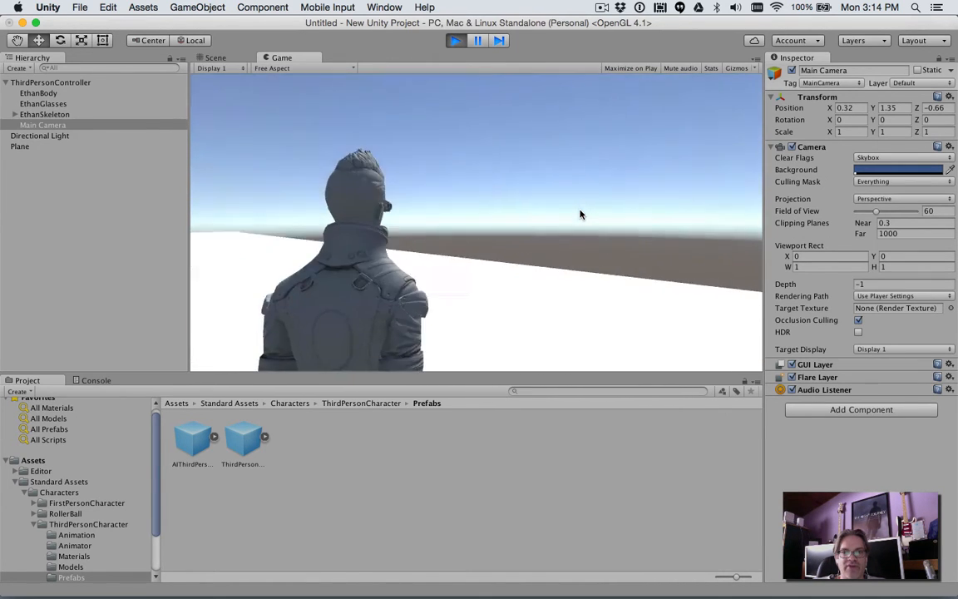
{"action": "key", "text": "Left"}
{"action": "key", "text": "Right"}
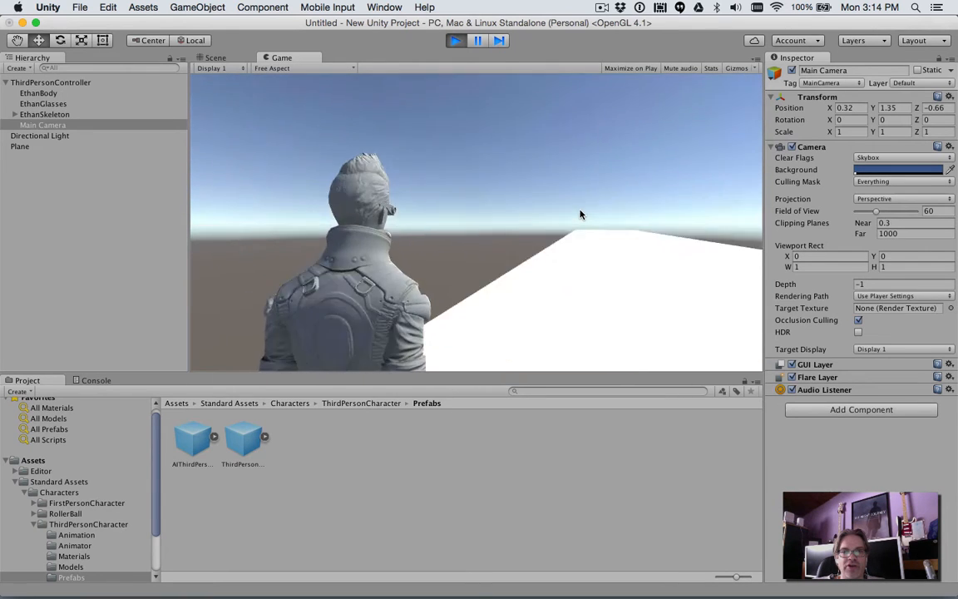
{"action": "key", "text": "Right"}
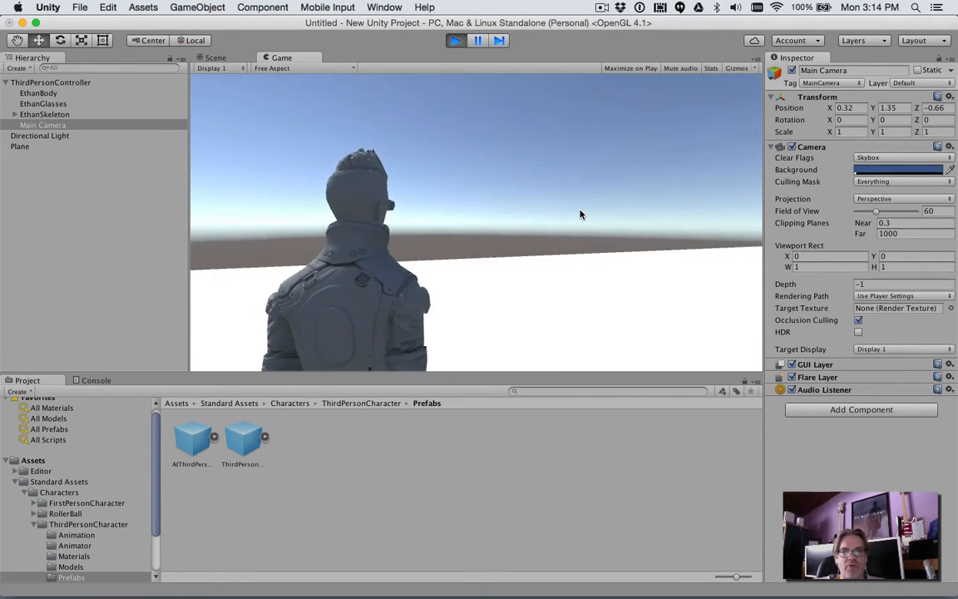
{"action": "key", "text": "Right"}
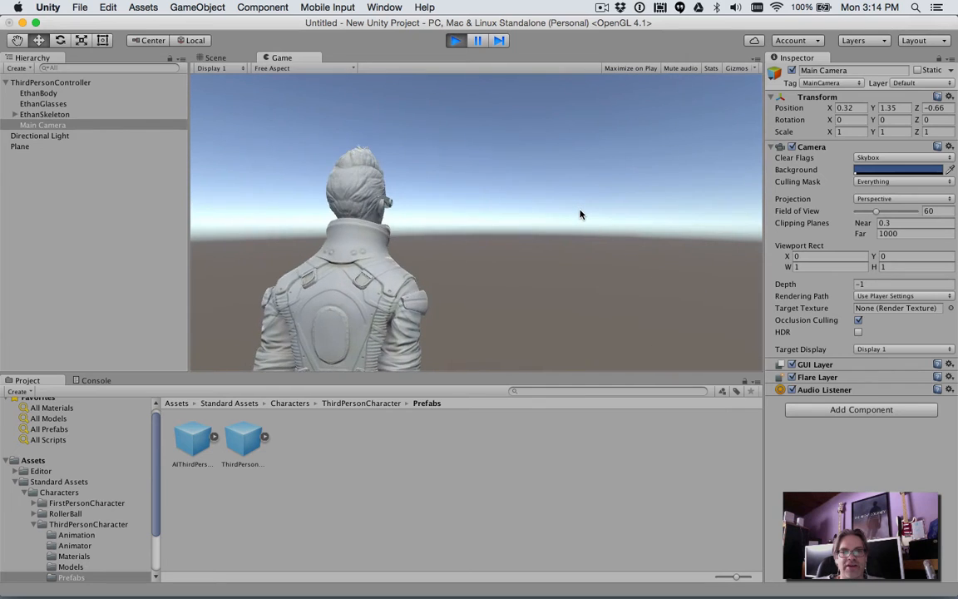
{"action": "key", "text": "Right"}
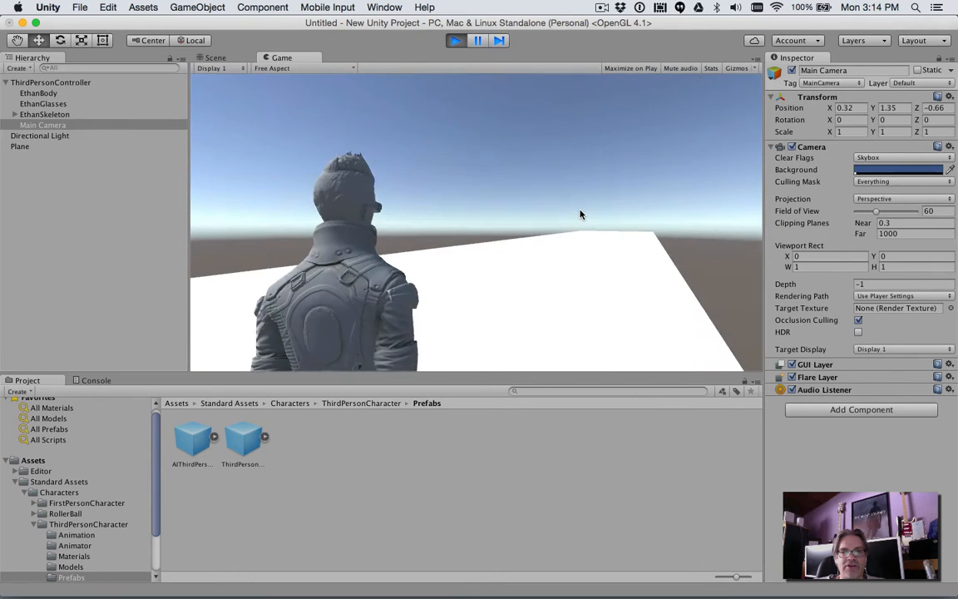
{"action": "key", "text": "Up"}
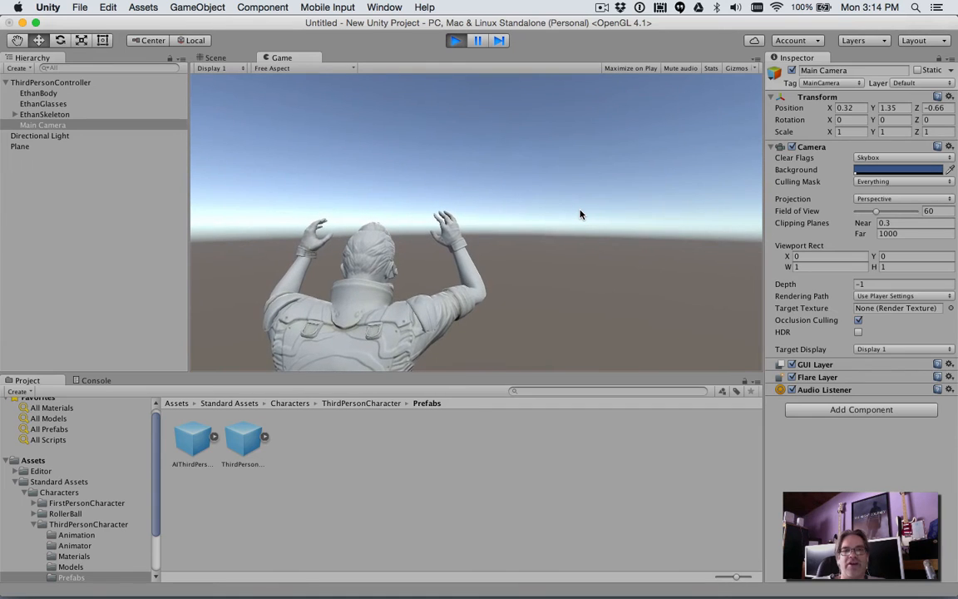
{"action": "left_click", "coordinate": [454, 41]}
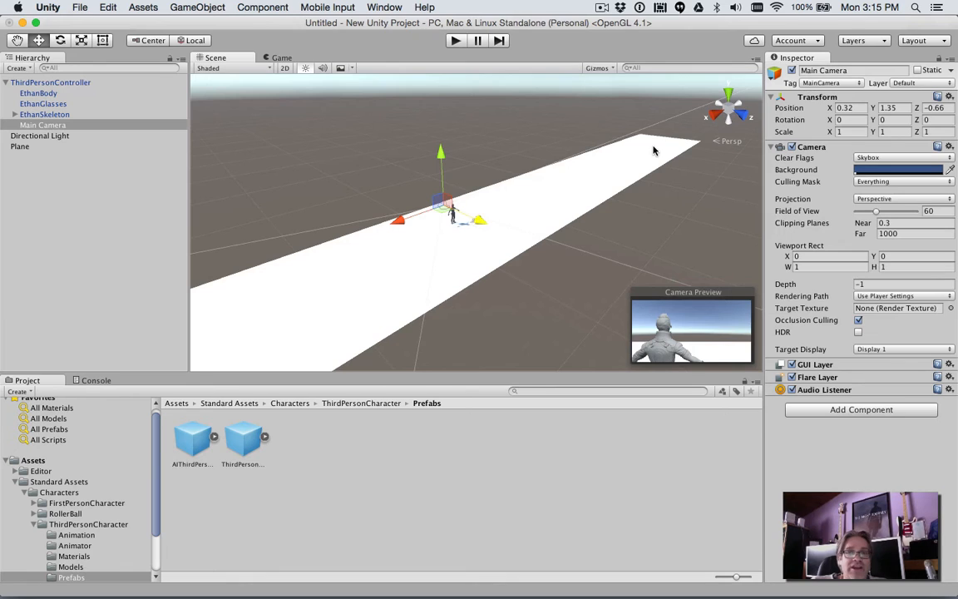
- Add a cube to the scene and move it to the plane's far end, at about X -40.7, Y 4.32
{"action": "left_click", "coordinate": [189, 8]}
{"action": "mouse_move", "coordinate": [194, 52]}
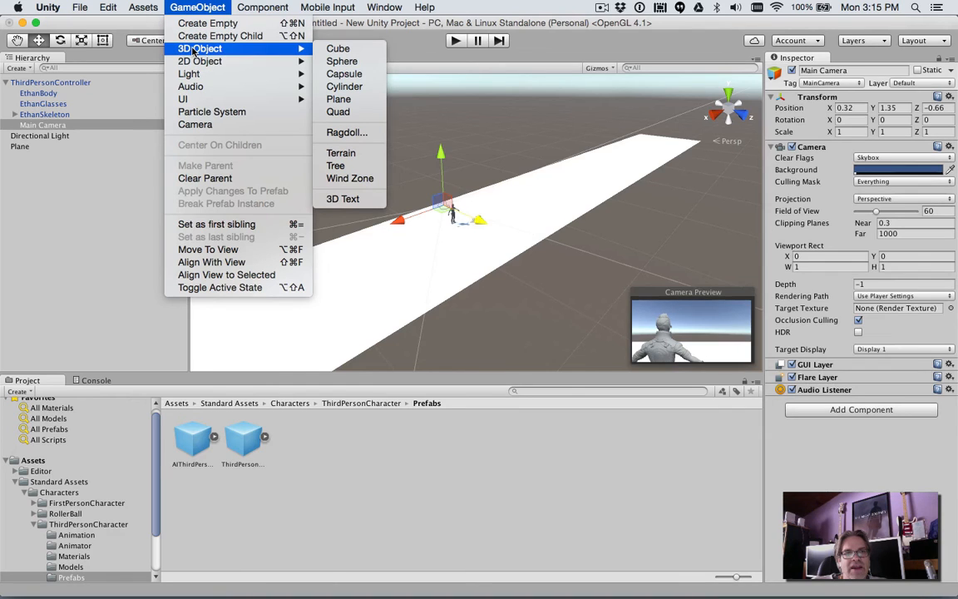
{"action": "left_click", "coordinate": [339, 49]}
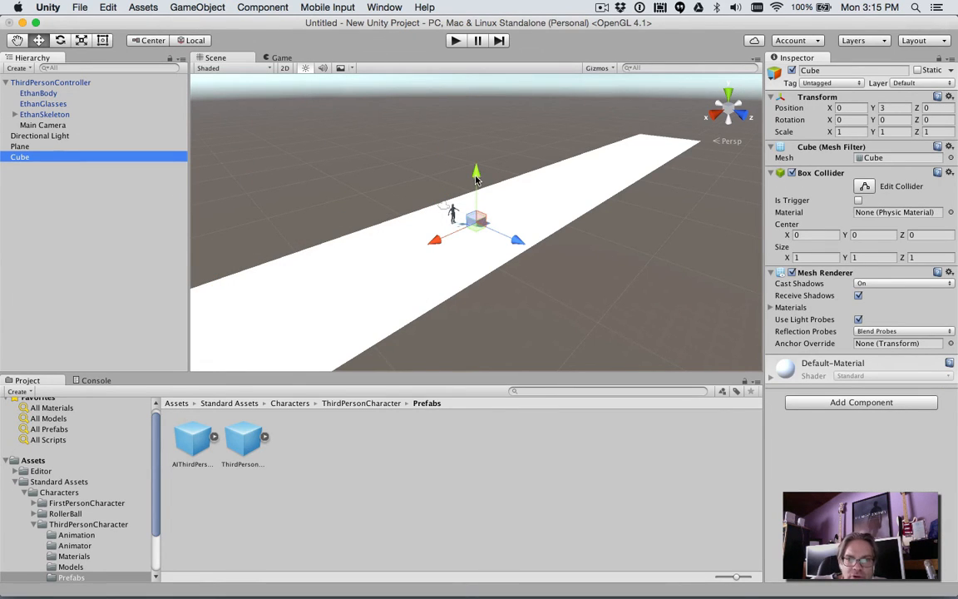
{"action": "mouse_move", "coordinate": [475, 177]}
{"action": "left_mouse_down"}
{"action": "mouse_move", "coordinate": [476, 186]}
{"action": "mouse_move", "coordinate": [471, 162]}
{"action": "left_mouse_up"}
{"action": "left_click_drag", "start_coordinate": [436, 220], "coordinate": [736, 35]}
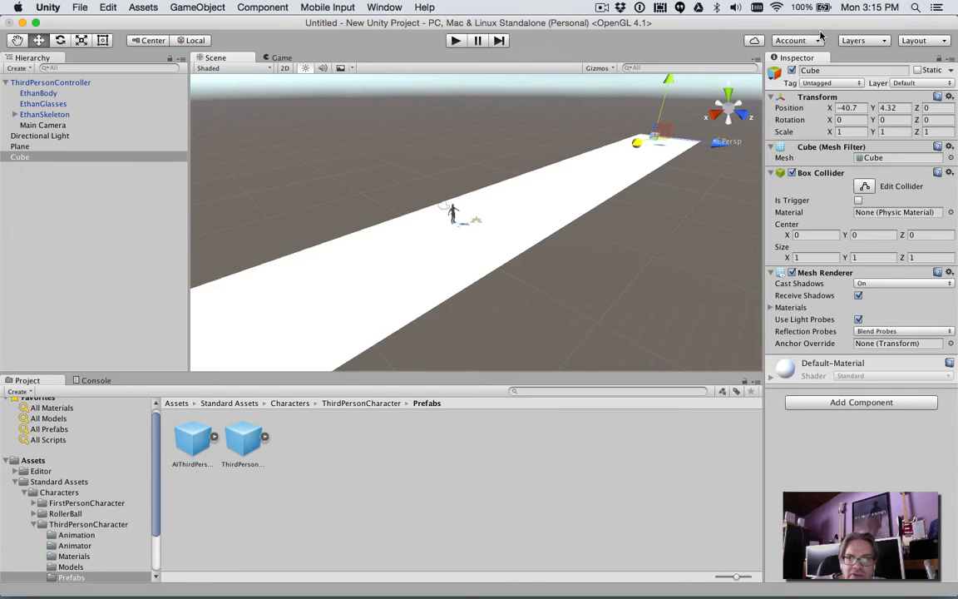
- Set the cube's scale to 3 on X, Y and Z, and raise it to about Y 5.1
{"action": "left_click", "coordinate": [844, 132]}
{"action": "type", "text": "2"}
{"action": "key", "text": "Tab"}
{"action": "type", "text": "2"}
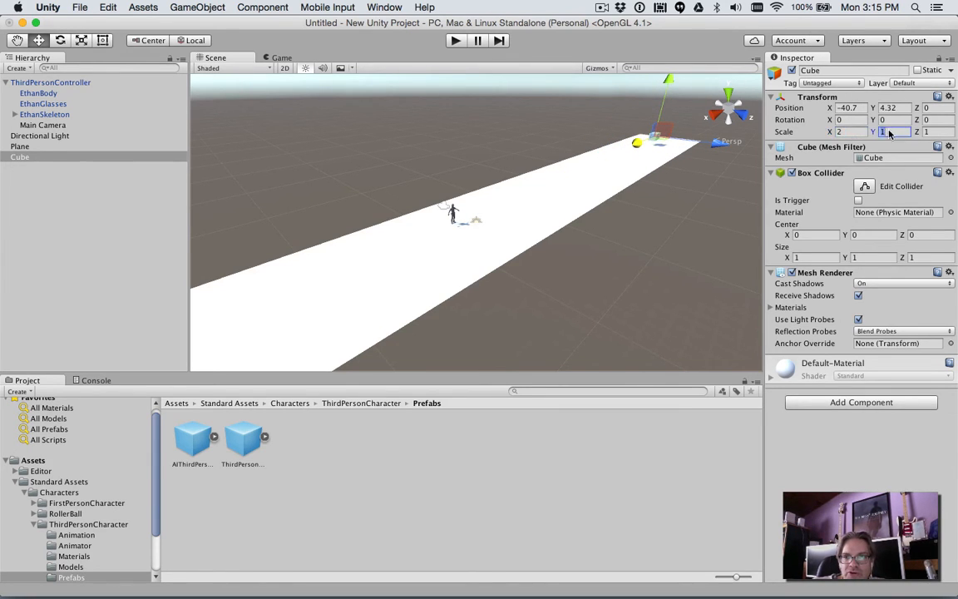
{"action": "left_click", "coordinate": [928, 131]}
{"action": "type", "text": "2"}
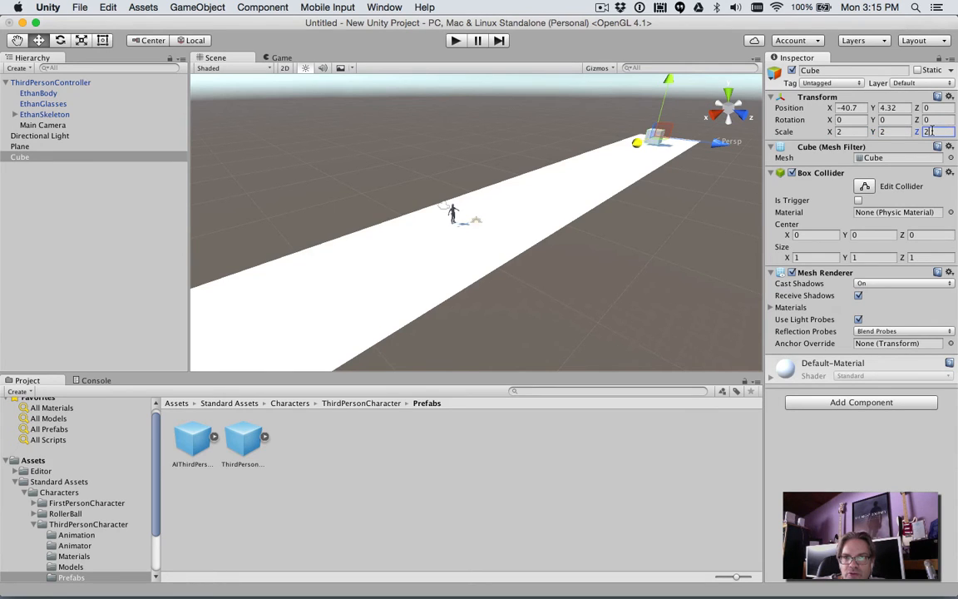
{"action": "key", "text": "BackSpace"}
{"action": "type", "text": "3"}
{"action": "left_click", "coordinate": [905, 131]}
{"action": "type", "text": "3"}
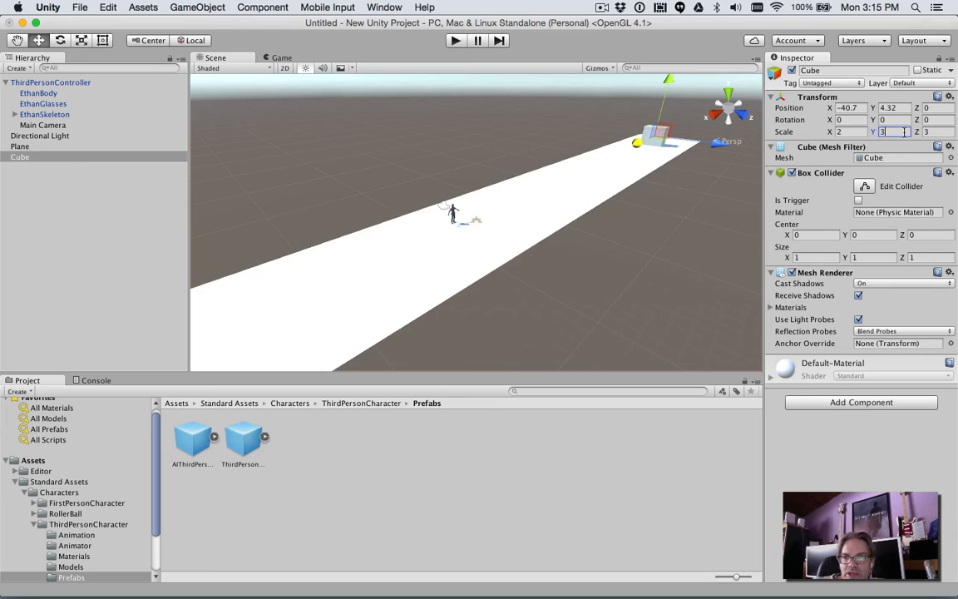
{"action": "left_click", "coordinate": [856, 132]}
{"action": "type", "text": "3"}
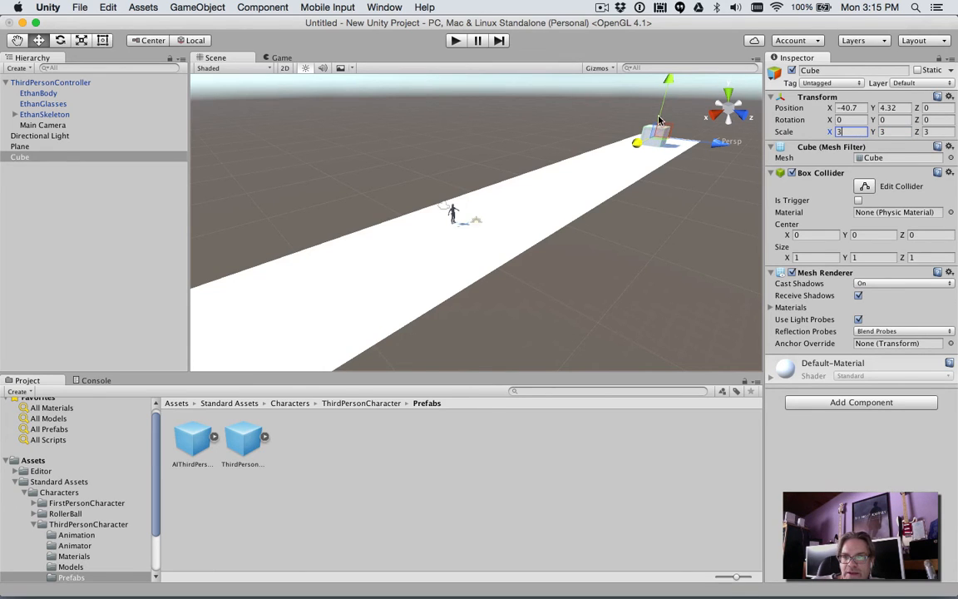
{"action": "left_click_drag", "start_coordinate": [669, 83], "coordinate": [671, 81]}
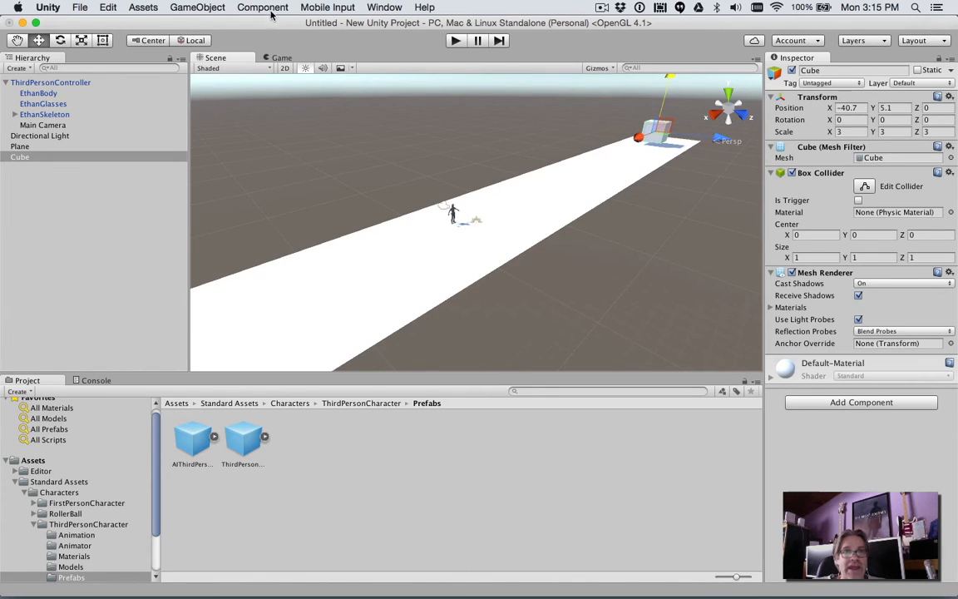
- Add a sphere to the scene and raise it above the plane to about Y 4.72
{"action": "left_click", "coordinate": [197, 7]}
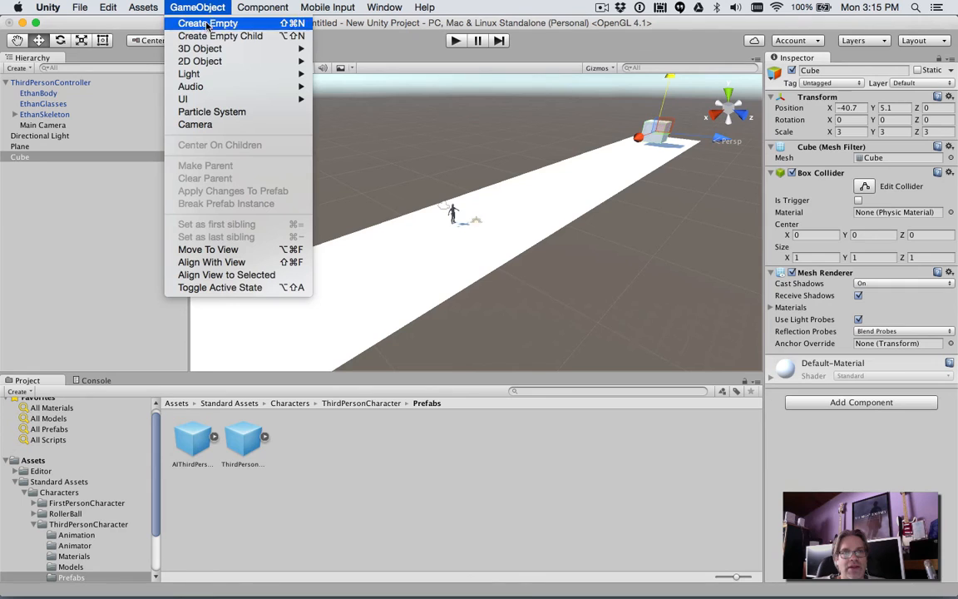
{"action": "mouse_move", "coordinate": [201, 50]}
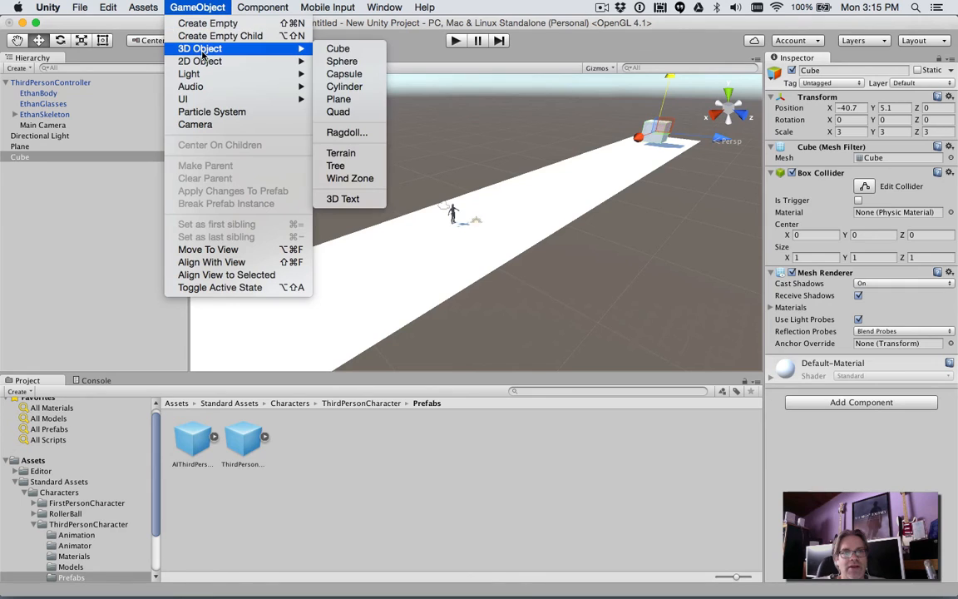
{"action": "left_click", "coordinate": [342, 61]}
{"action": "left_click_drag", "start_coordinate": [474, 172], "coordinate": [476, 150]}
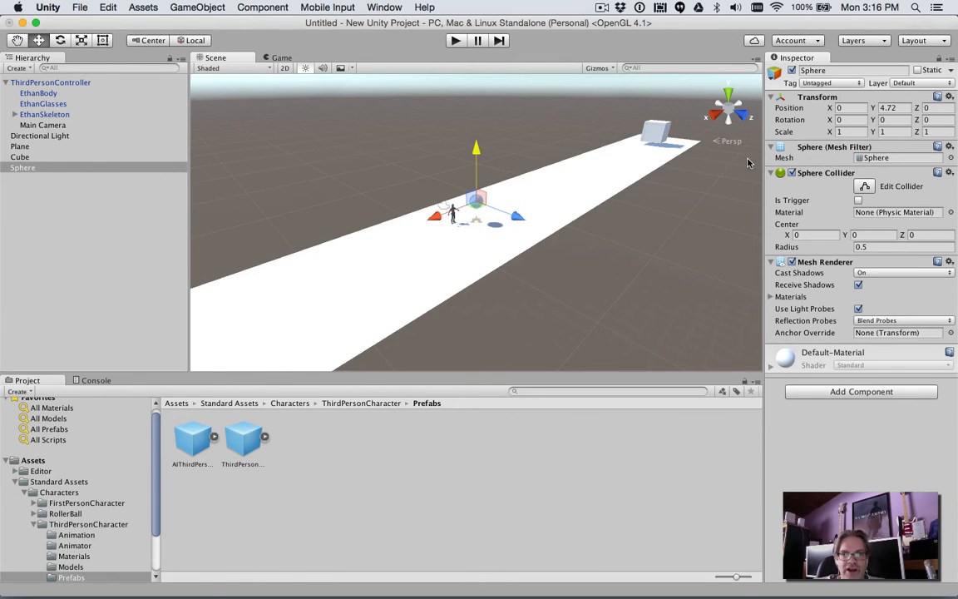
- Set the sphere's scale to 3 on X, Y and Z, and move it along the plane to about X 10.84
{"action": "left_click", "coordinate": [850, 133]}
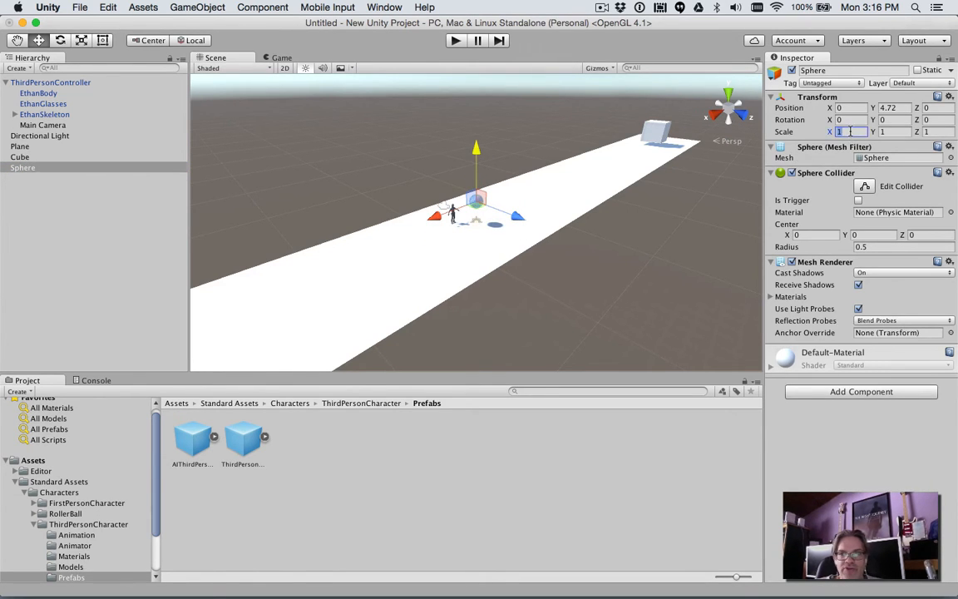
{"action": "type", "text": "3"}
{"action": "left_click", "coordinate": [897, 130]}
{"action": "type", "text": "3"}
{"action": "left_click", "coordinate": [926, 131]}
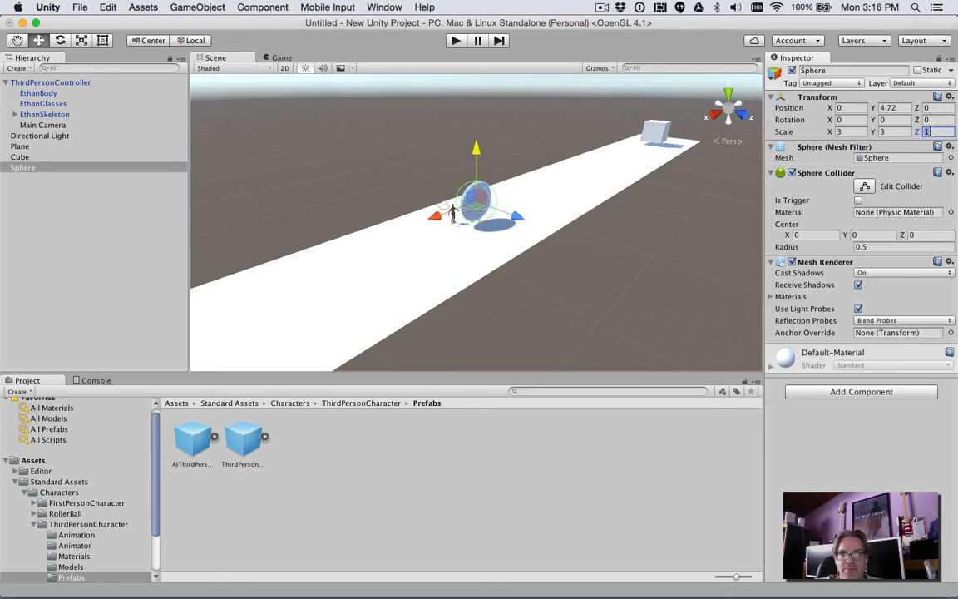
{"action": "type", "text": "3"}
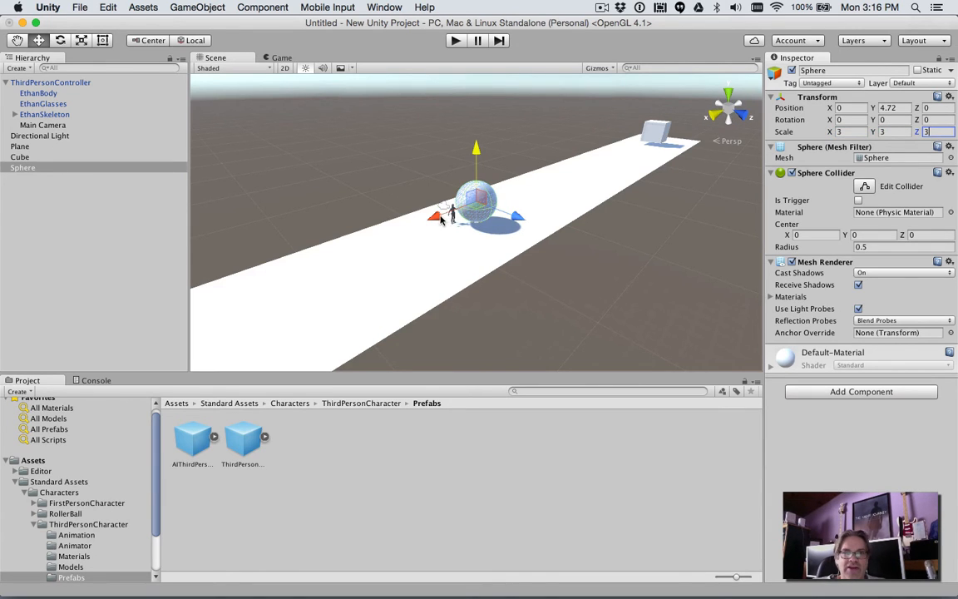
{"action": "left_click_drag", "start_coordinate": [473, 203], "coordinate": [337, 278]}
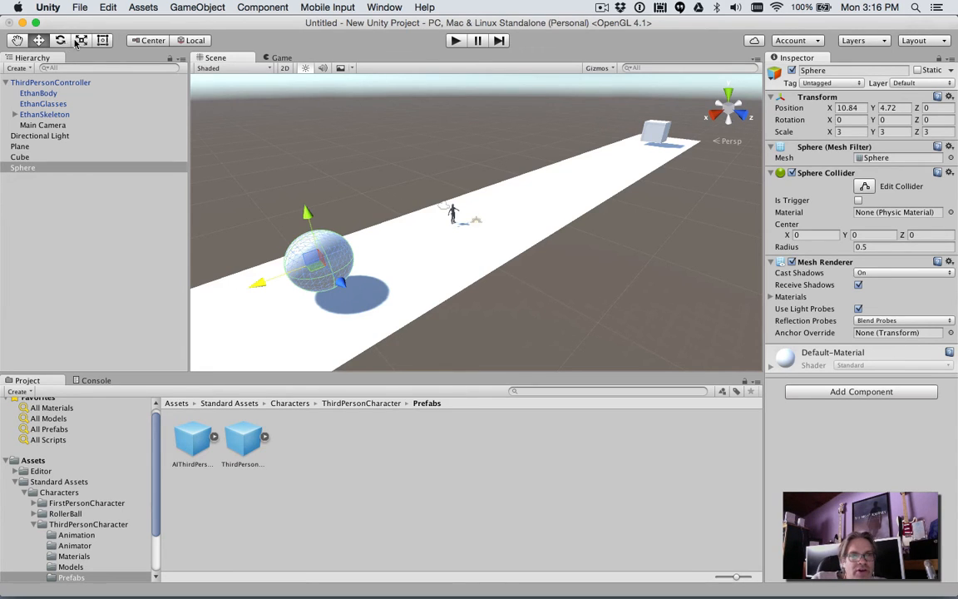
{"action": "left_click", "coordinate": [16, 41]}
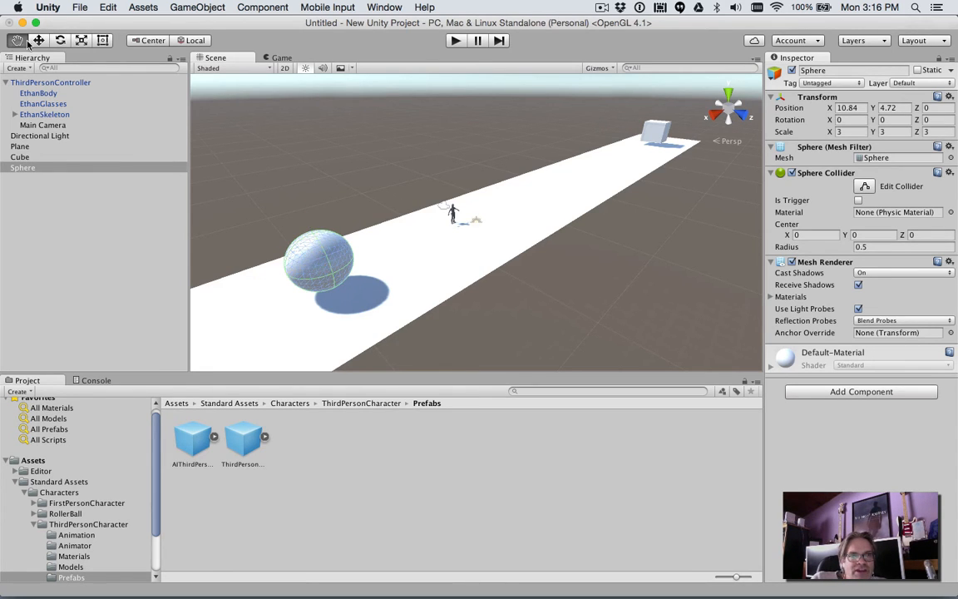
{"action": "left_click", "coordinate": [38, 40]}
{"action": "left_click", "coordinate": [60, 40]}
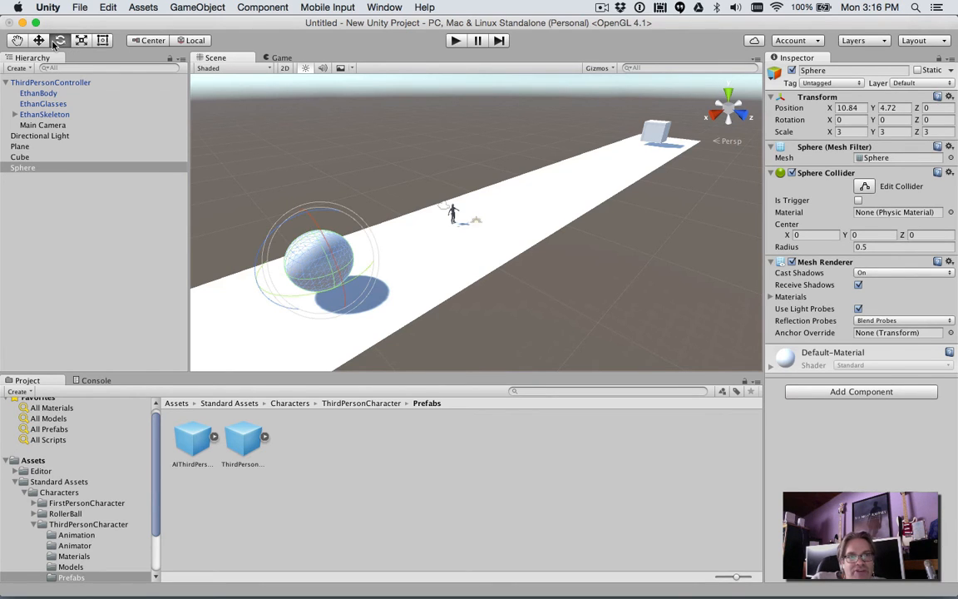
{"action": "left_click", "coordinate": [39, 42]}
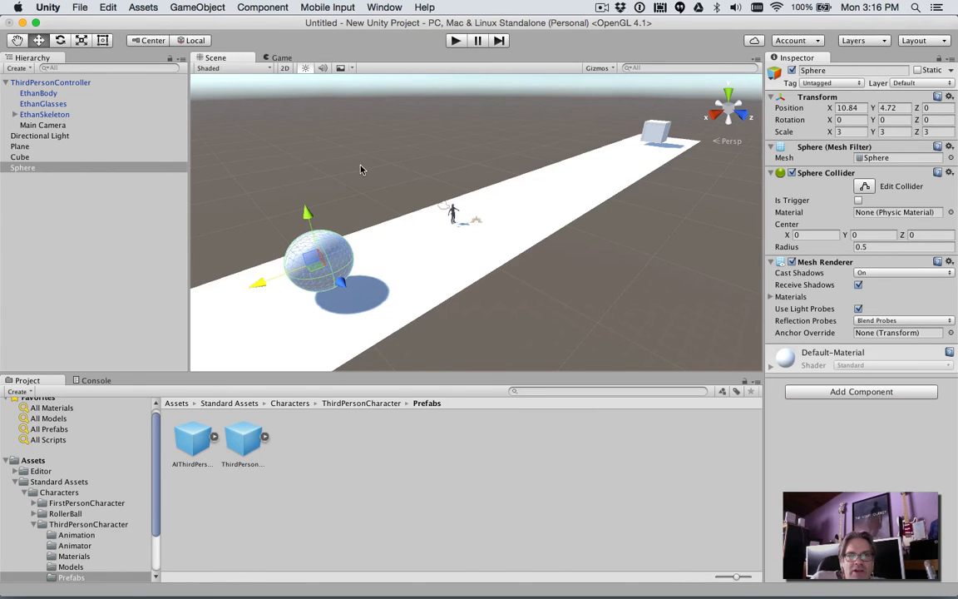
{"action": "mouse_move", "coordinate": [359, 169]}
{"action": "left_mouse_down", "text": "alt"}
{"action": "mouse_move", "coordinate": [205, 180]}
{"action": "mouse_move", "coordinate": [349, 162]}
{"action": "mouse_move", "coordinate": [376, 137]}
{"action": "mouse_move", "coordinate": [390, 157]}
{"action": "mouse_move", "coordinate": [333, 166]}
{"action": "mouse_move", "coordinate": [344, 171]}
{"action": "mouse_move", "coordinate": [375, 156]}
{"action": "mouse_move", "coordinate": [375, 173]}
{"action": "left_mouse_up", "text": "alt"}
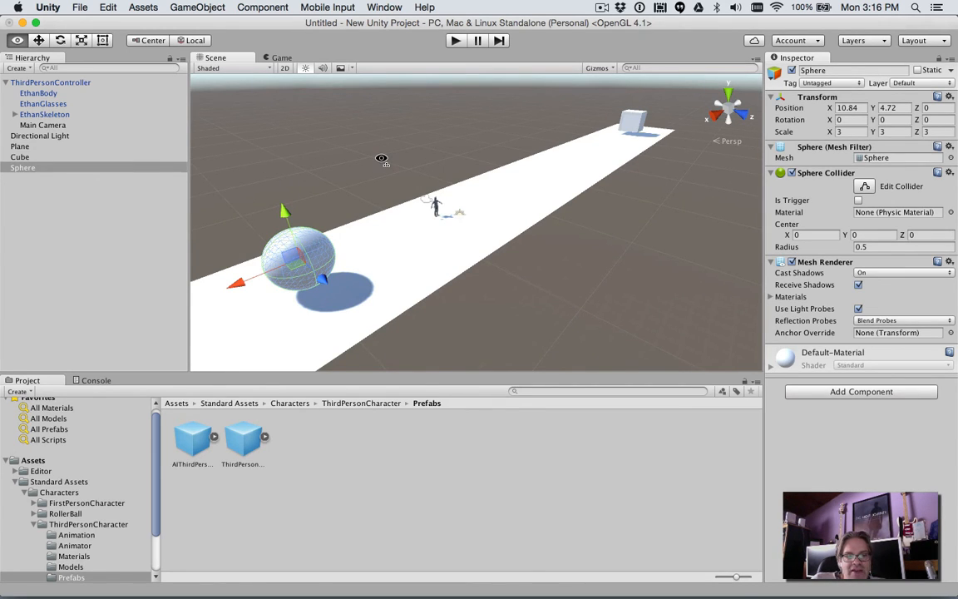
{"action": "scroll", "coordinate": [382, 158], "scroll_direction": "up", "scroll_amount": 5, "text": "alt"}
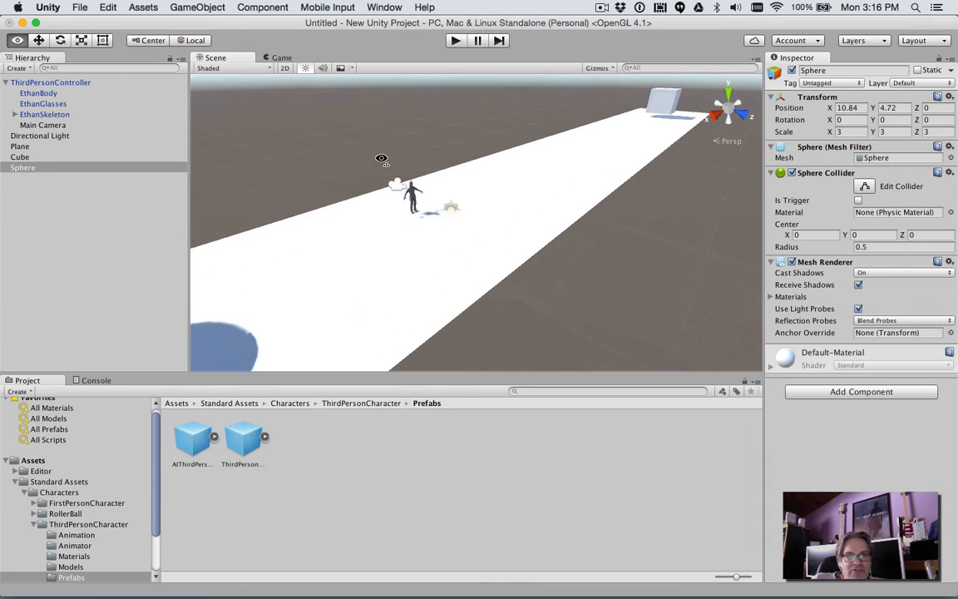
{"action": "scroll", "coordinate": [381, 159], "scroll_direction": "down", "scroll_amount": 5, "text": "alt"}
{"action": "scroll", "coordinate": [382, 159], "scroll_direction": "down", "scroll_amount": 4, "text": "alt"}
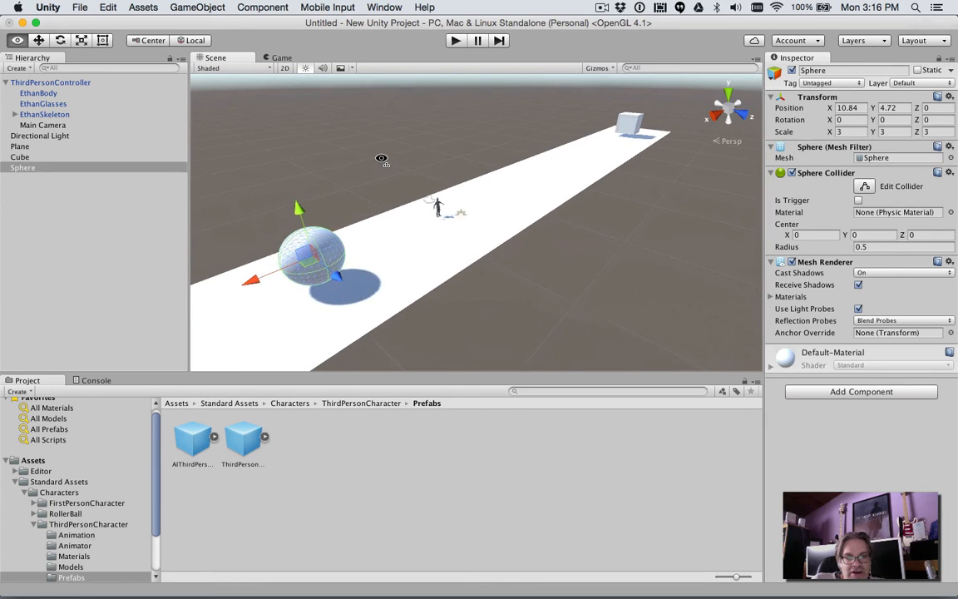
{"action": "scroll", "coordinate": [381, 159], "scroll_direction": "up", "scroll_amount": 6, "text": "alt"}
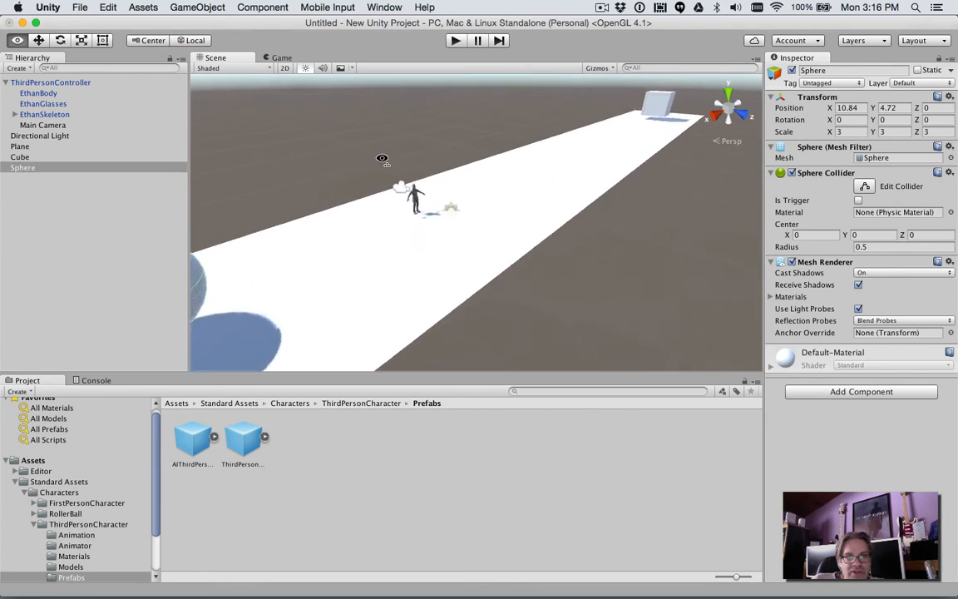
{"action": "scroll", "coordinate": [382, 158], "scroll_direction": "down", "scroll_amount": 3, "text": "alt"}
{"action": "scroll", "coordinate": [381, 159], "scroll_direction": "down", "scroll_amount": 2, "text": "alt"}
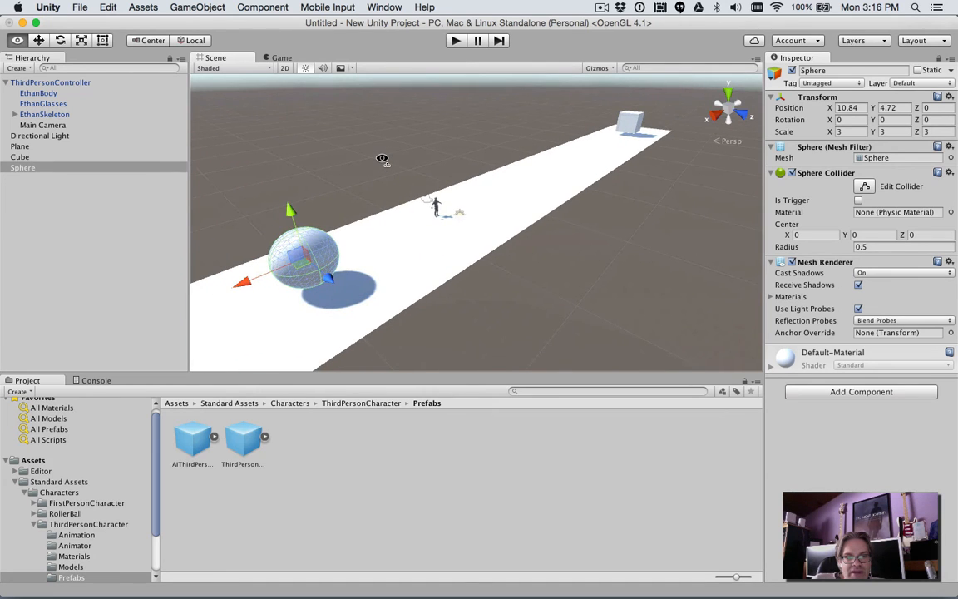
{"action": "key", "text": "a"}
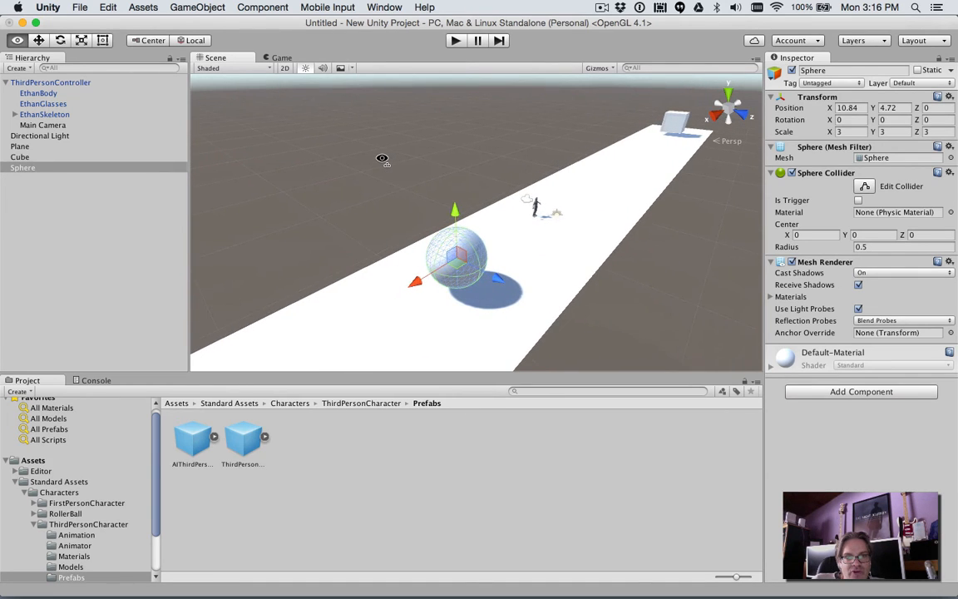
{"action": "key", "text": "d"}
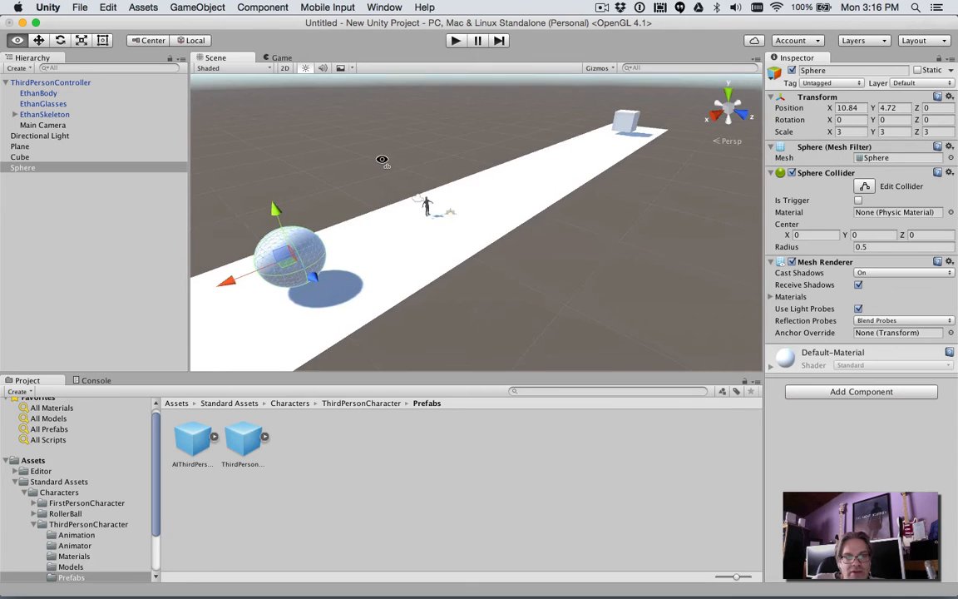
- Move the sphere to the plane's end opposite the cube, at about X 42.6
{"action": "right_click_drag", "start_coordinate": [382, 159], "coordinate": [38, 129]}
{"action": "key", "text": "w"}
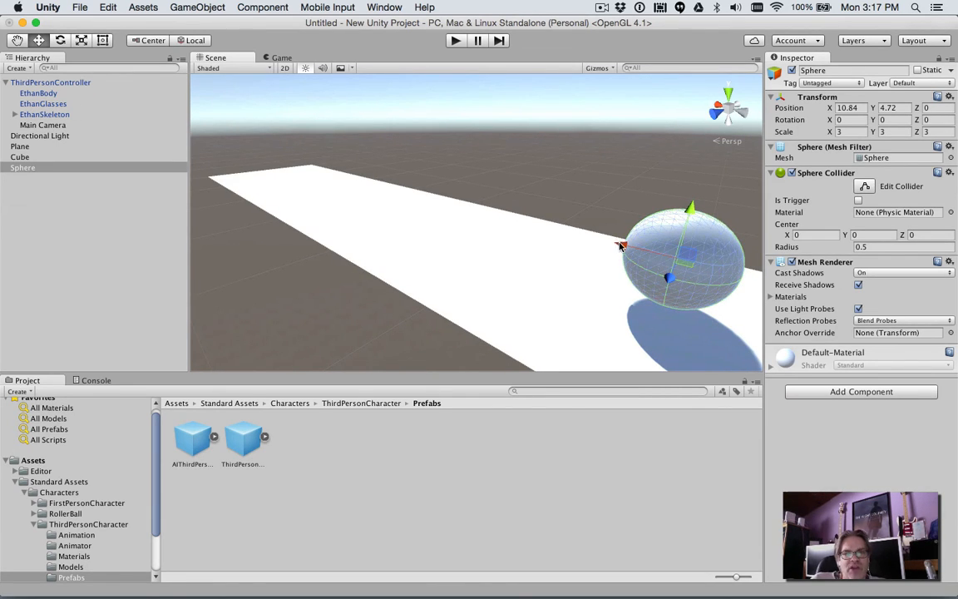
{"action": "left_click_drag", "start_coordinate": [620, 246], "coordinate": [2, 106]}
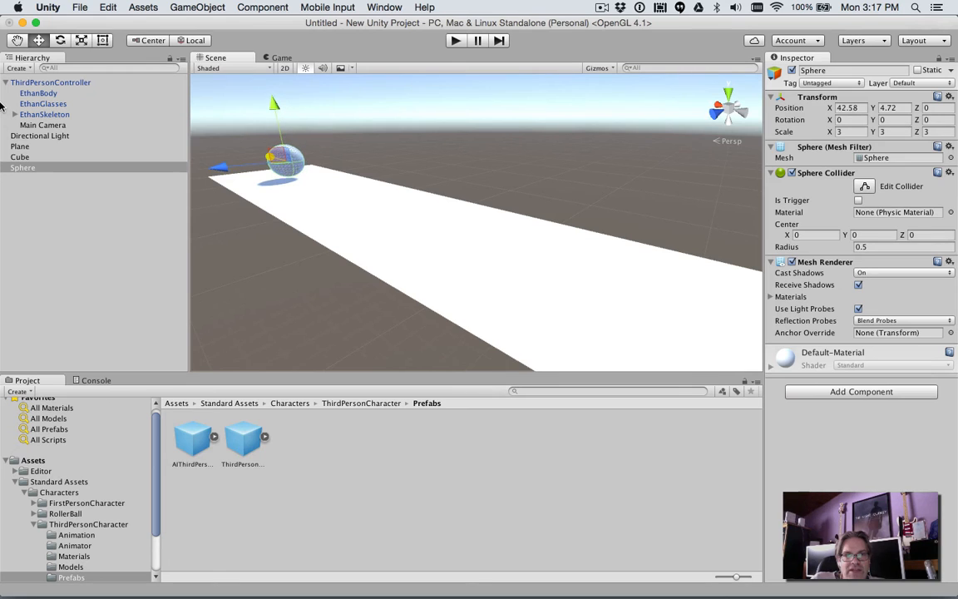
- Start play mode and turn the character both ways to look along the plane towards the sphere and the cube
{"action": "left_click", "coordinate": [454, 41]}
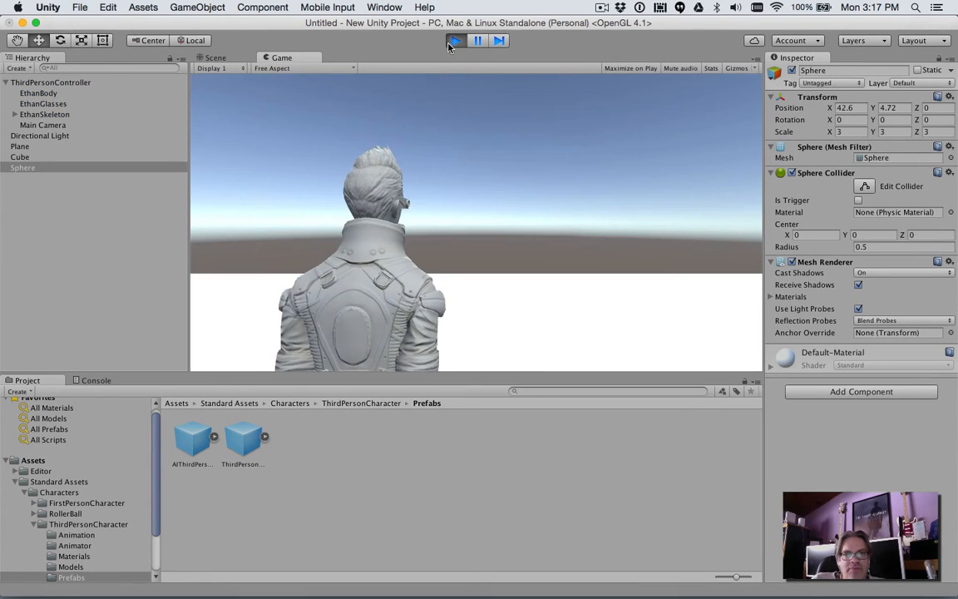
{"action": "key", "text": "Right"}
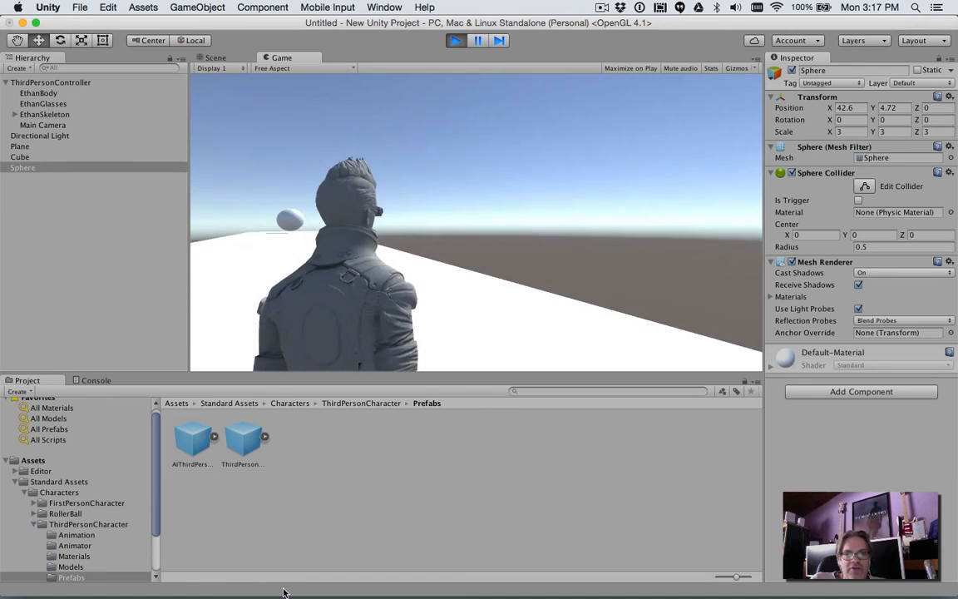
{"action": "key", "text": "Left"}
{"action": "key", "text": "Right"}
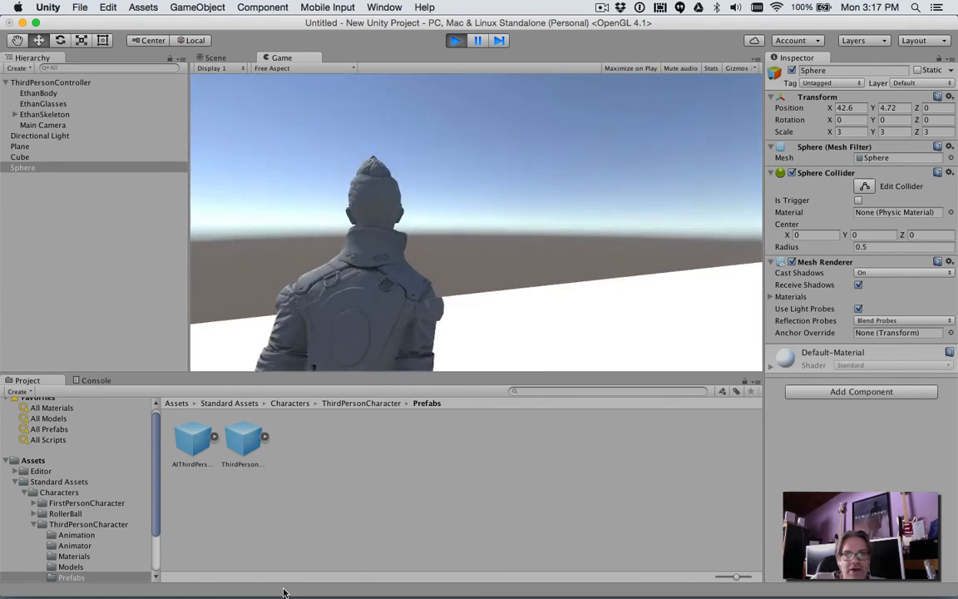
{"action": "key", "text": "Left"}
{"action": "key", "text": "Left"}
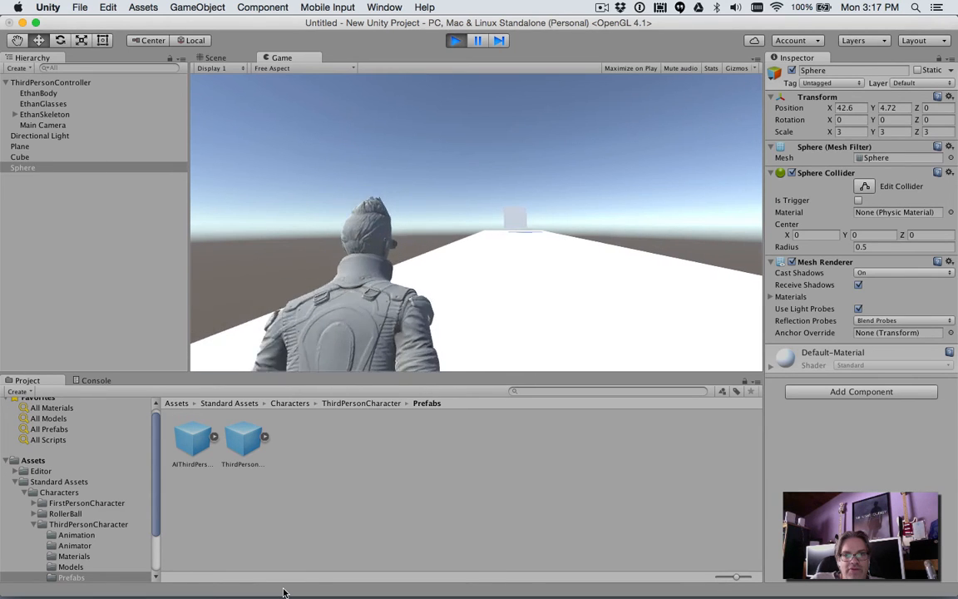
{"action": "key", "text": "Right"}
- Run the character up to the cube, turn it towards the distant sphere, and bring it back to the cube
{"action": "key", "text": "Up"}
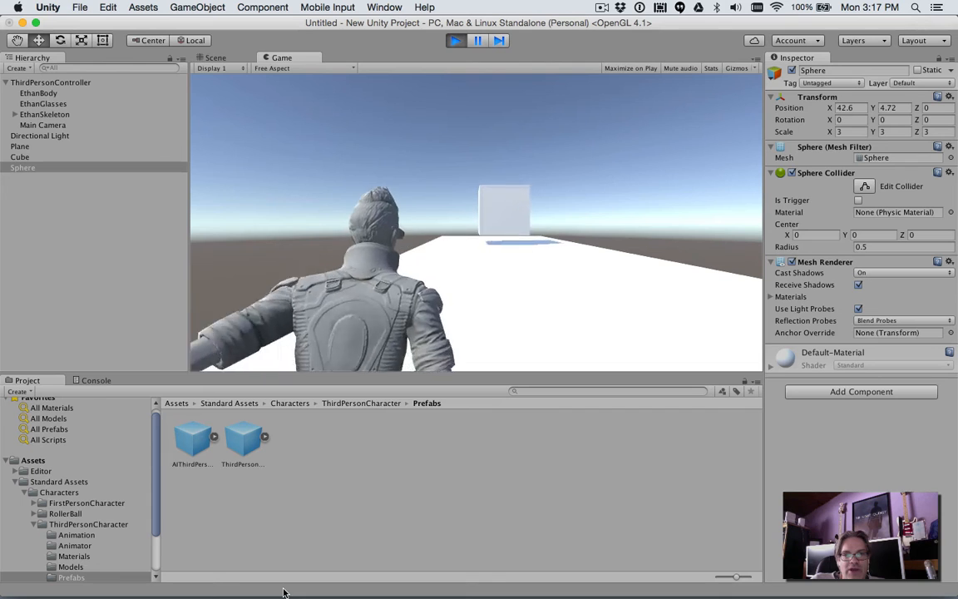
{"action": "key", "text": "Up"}
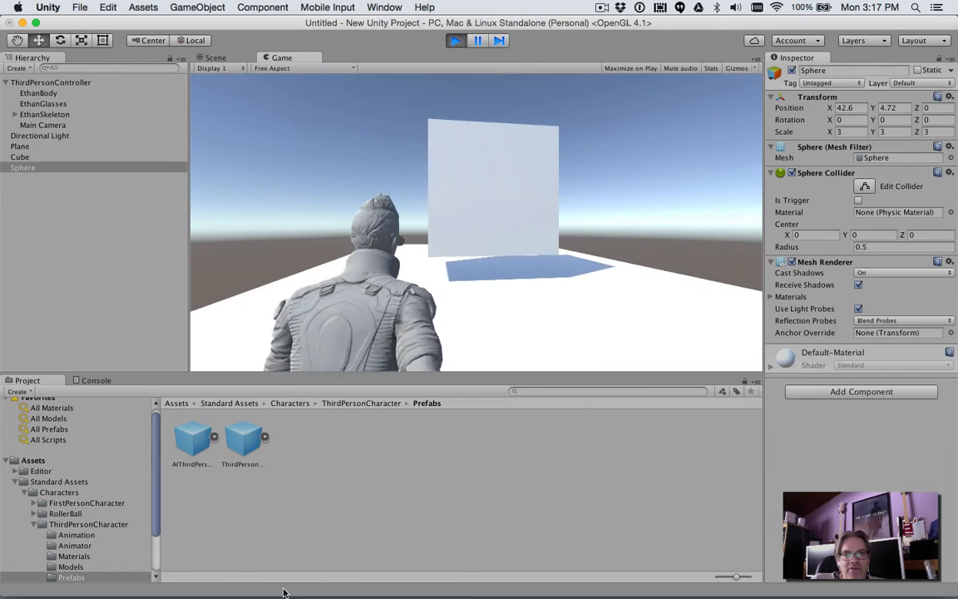
{"action": "key", "text": "Right"}
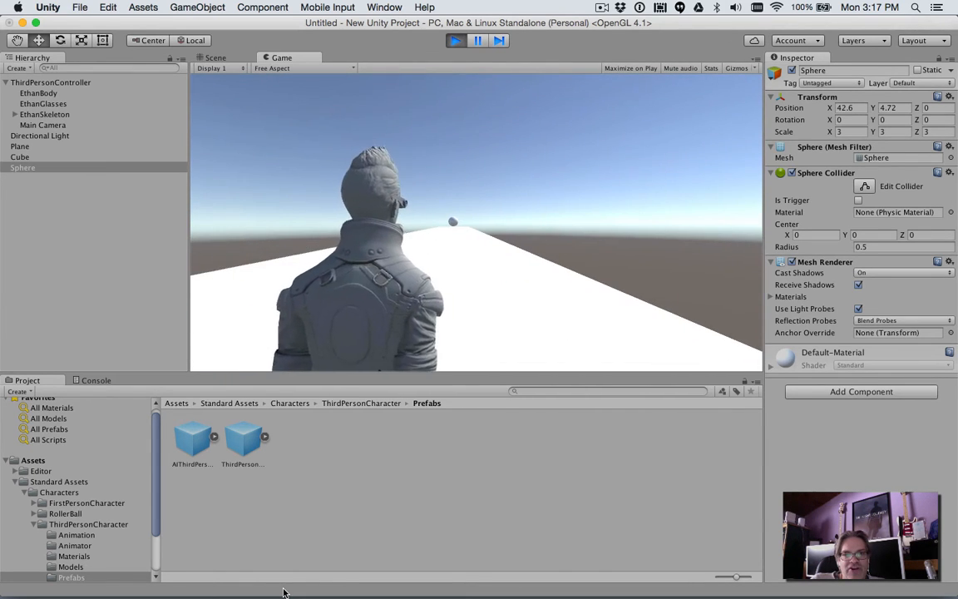
{"action": "key", "text": "Up"}
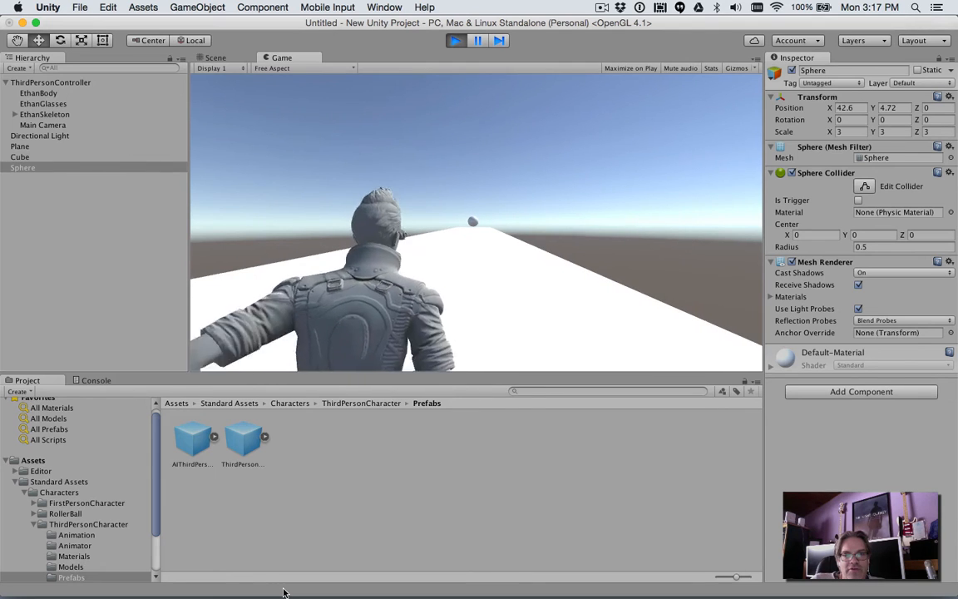
{"action": "key", "text": "Left"}
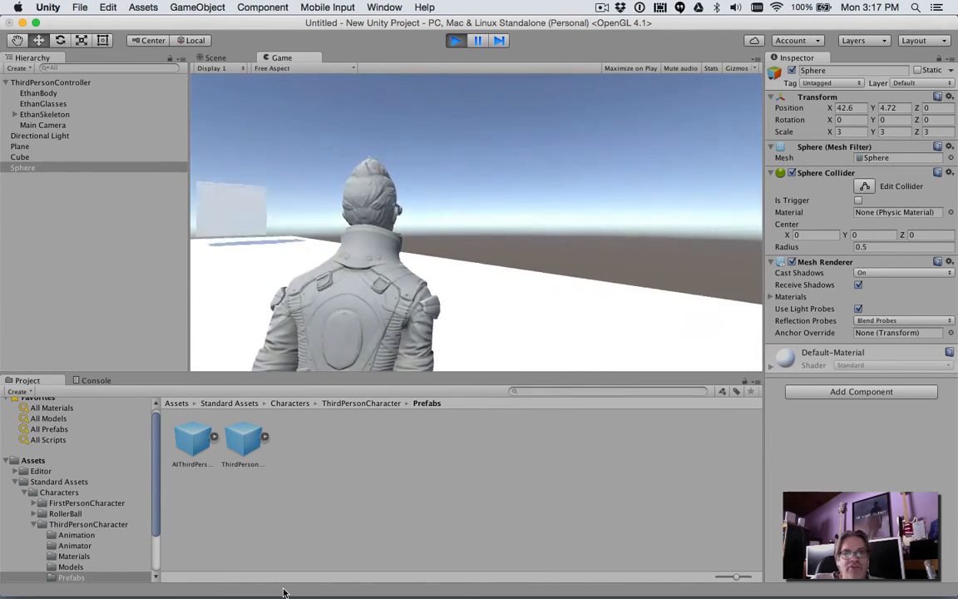
{"action": "key", "text": "Right"}
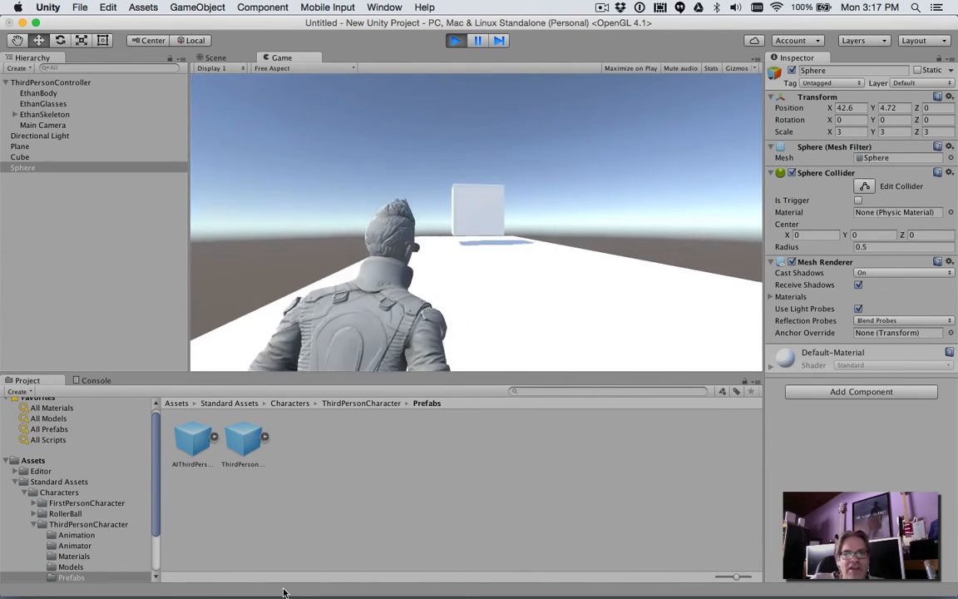
{"action": "key", "text": "Left"}
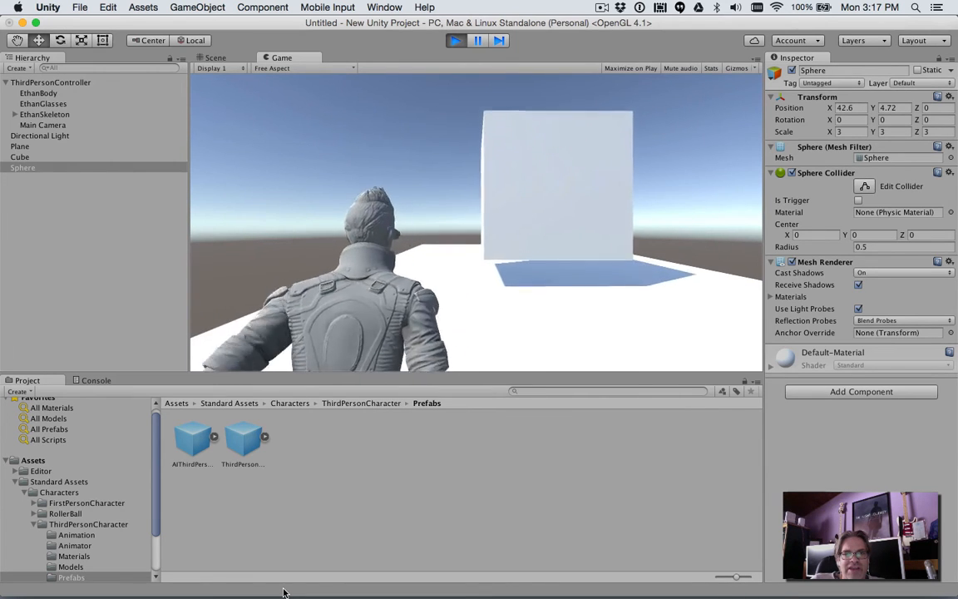
- Turn the character both ways near the cube, run it off the plane's edge, and end play mode
{"action": "key", "text": "Right"}
{"action": "key", "text": "Left"}
{"action": "key", "text": "Right"}
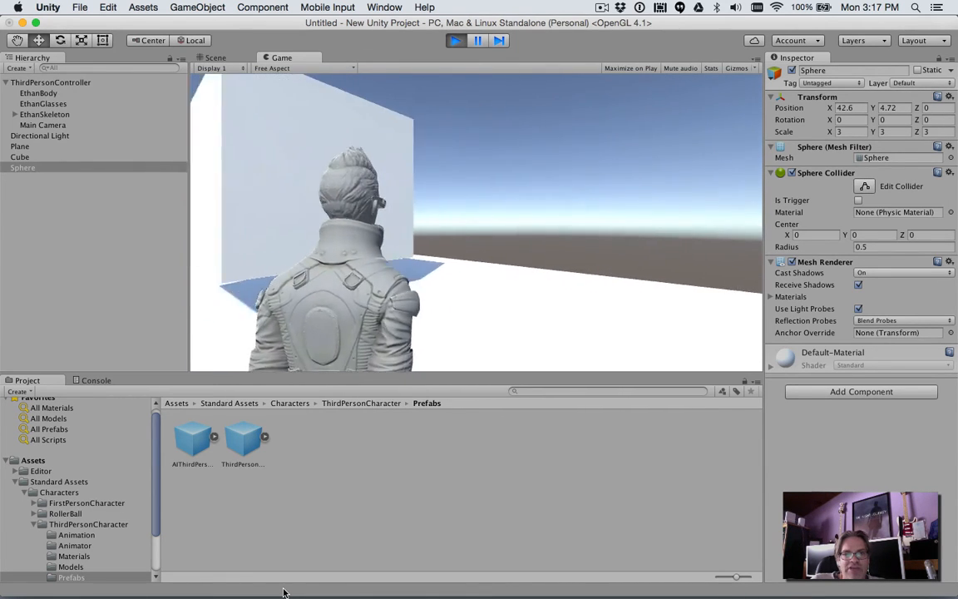
{"action": "key", "text": "Left"}
{"action": "key", "text": "Left"}
{"action": "key", "text": "Right"}
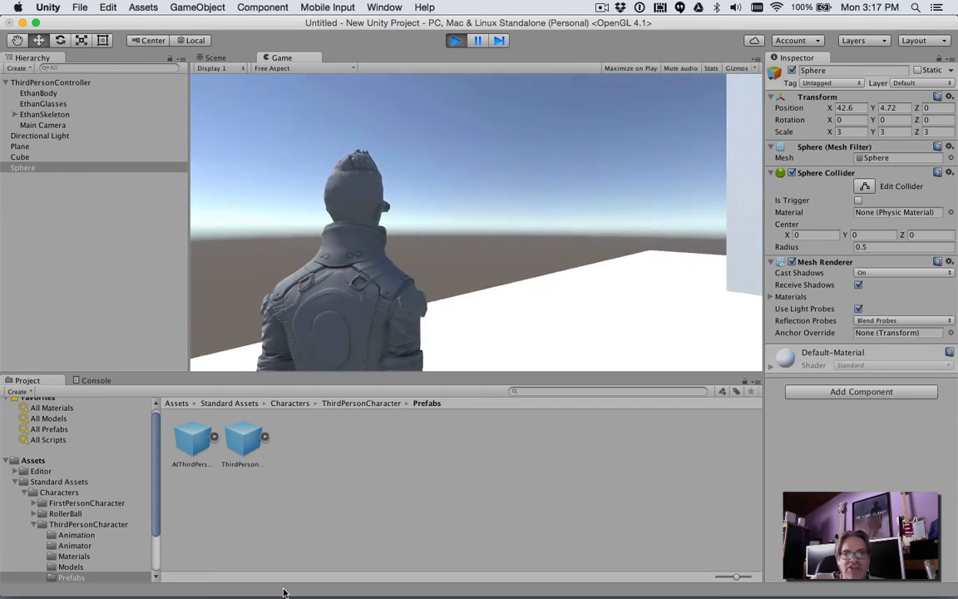
{"action": "key", "text": "Left"}
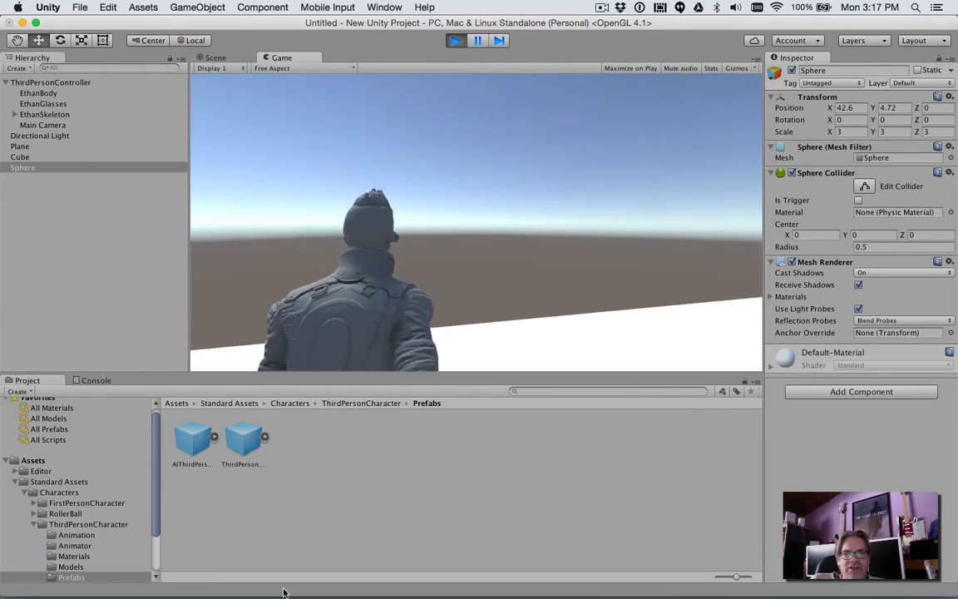
{"action": "key", "text": "Right"}
{"action": "key", "text": "Up"}
{"action": "key", "text": "Left"}
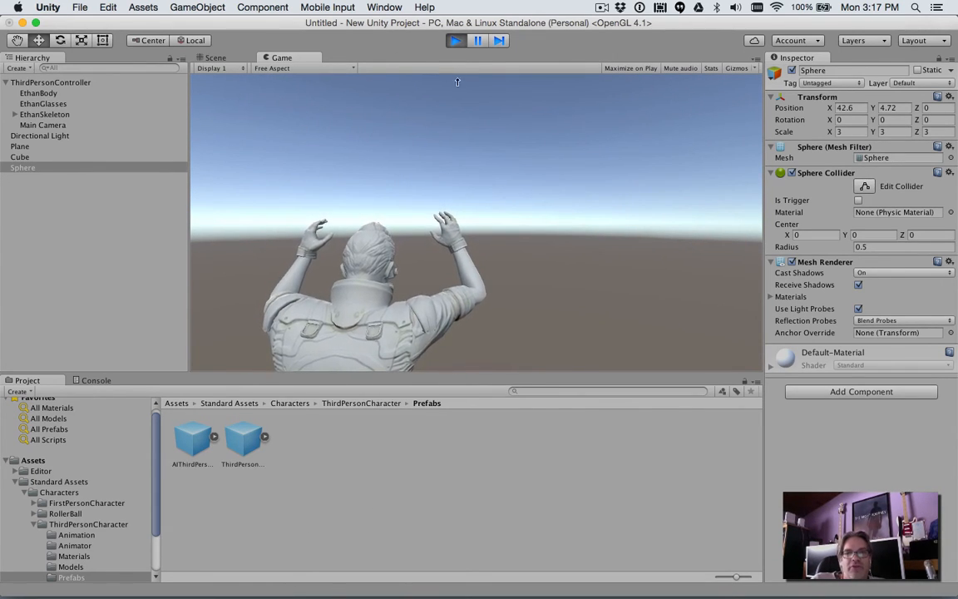
{"action": "left_click", "coordinate": [454, 40]}
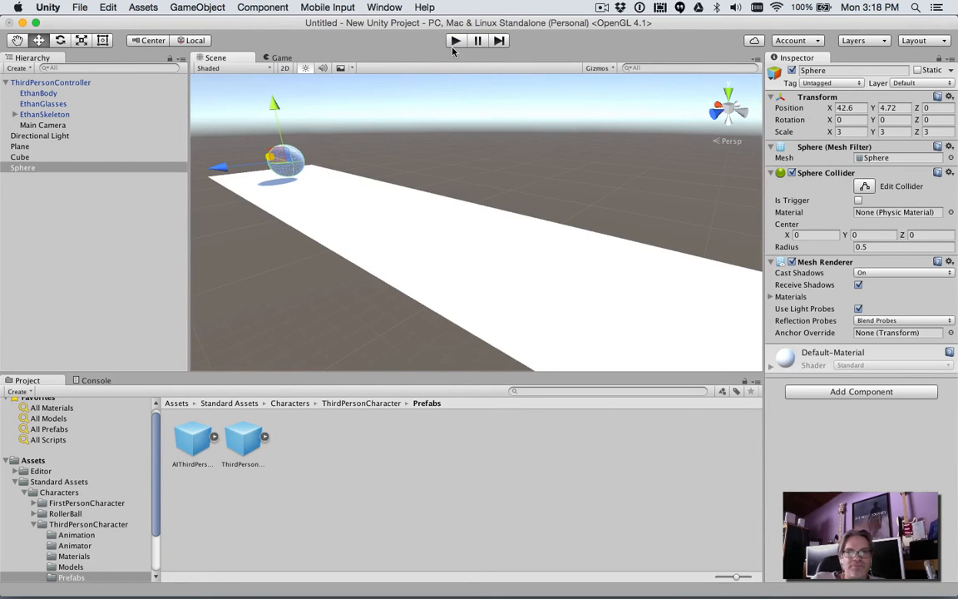
- Play-test the scene again, turning the character towards the sphere and the cube and running it off the plane, then end play mode
{"action": "left_click", "coordinate": [455, 40]}
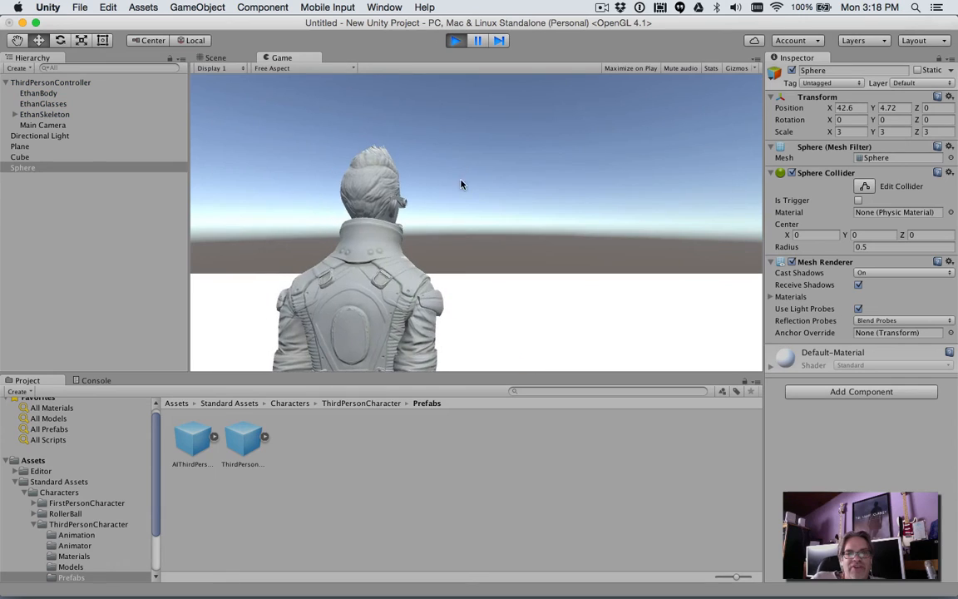
{"action": "key", "text": "Left"}
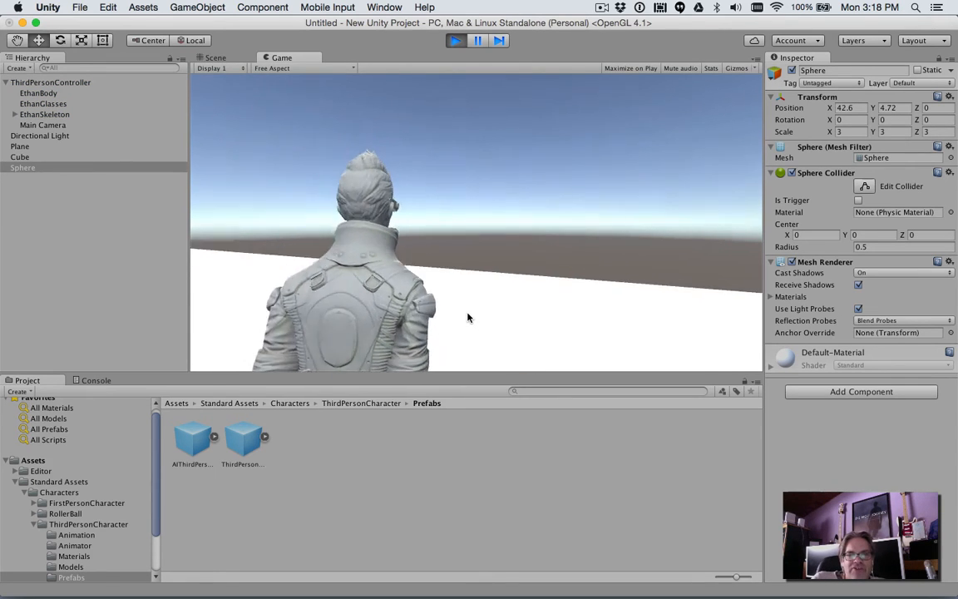
{"action": "key", "text": "Right"}
{"action": "key", "text": "Right"}
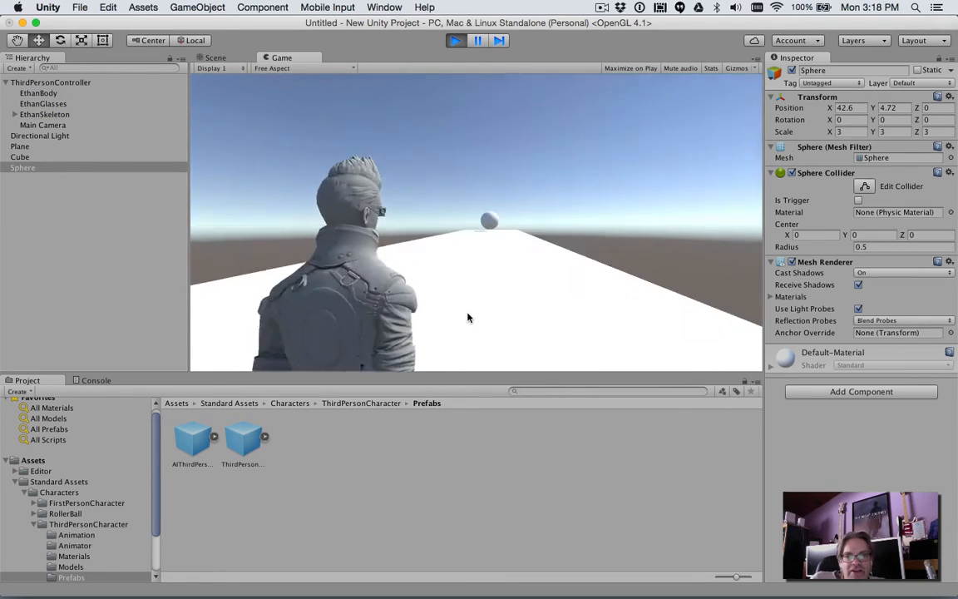
{"action": "key", "text": "Left"}
{"action": "key", "text": "Right"}
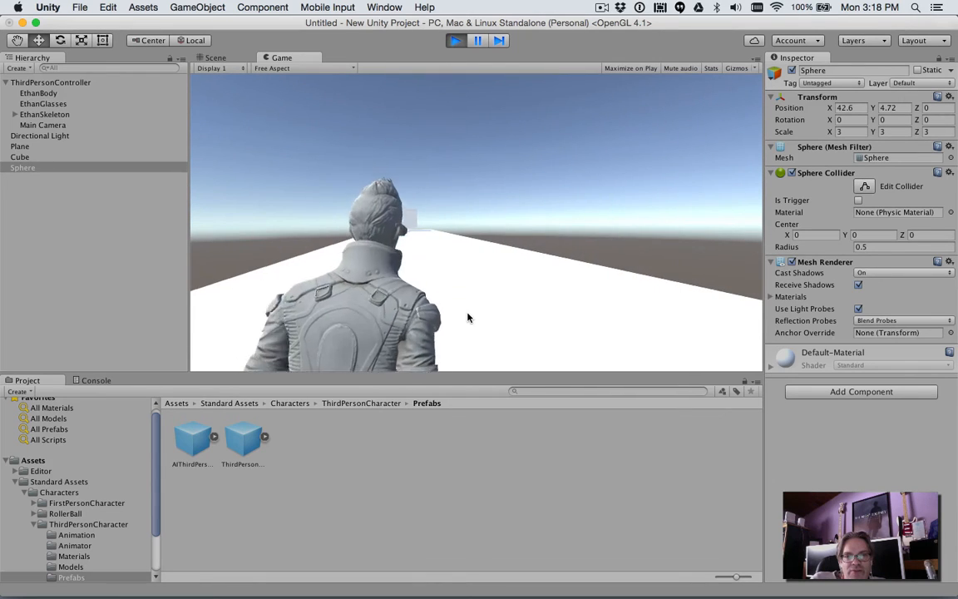
{"action": "key", "text": "Right"}
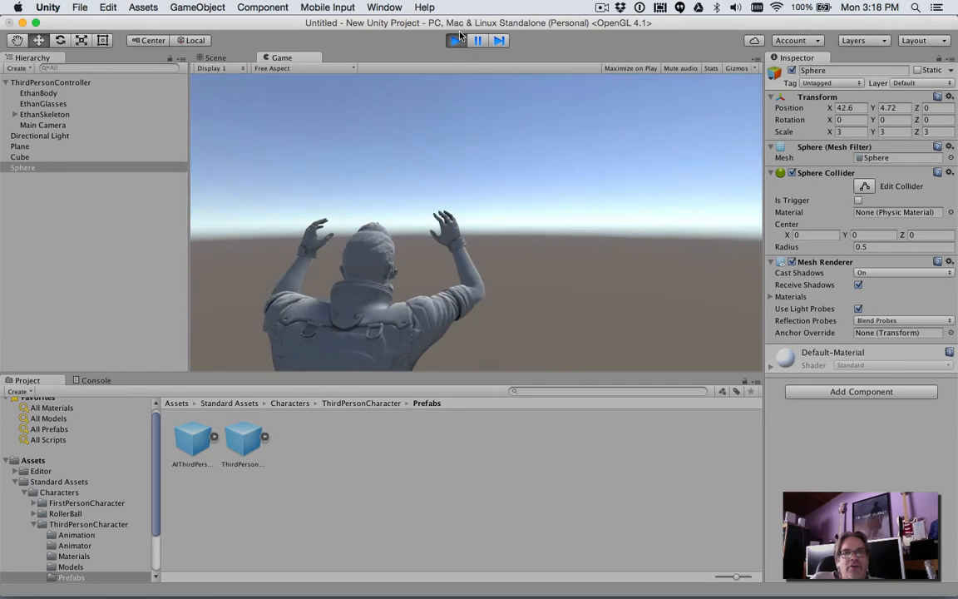
{"action": "left_click", "coordinate": [456, 41]}
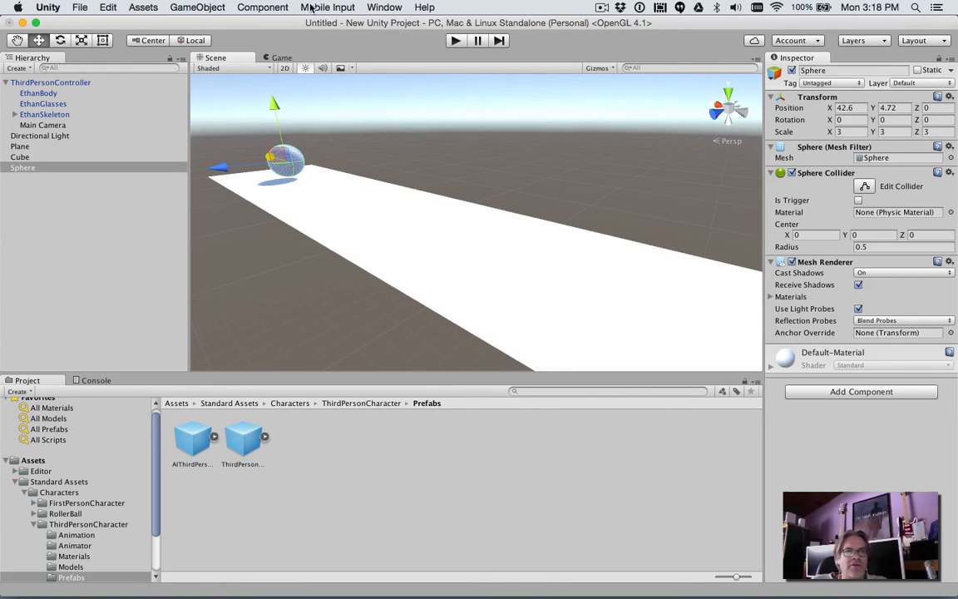
- Review the standard asset packages available for import, such as Characters, without importing any
{"action": "left_click", "coordinate": [143, 7]}
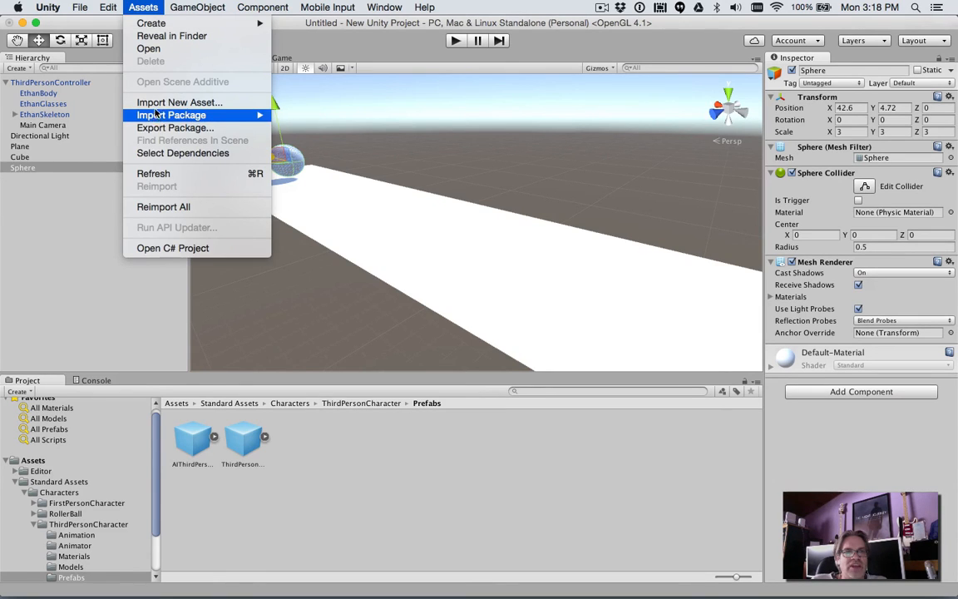
{"action": "mouse_move", "coordinate": [155, 119]}
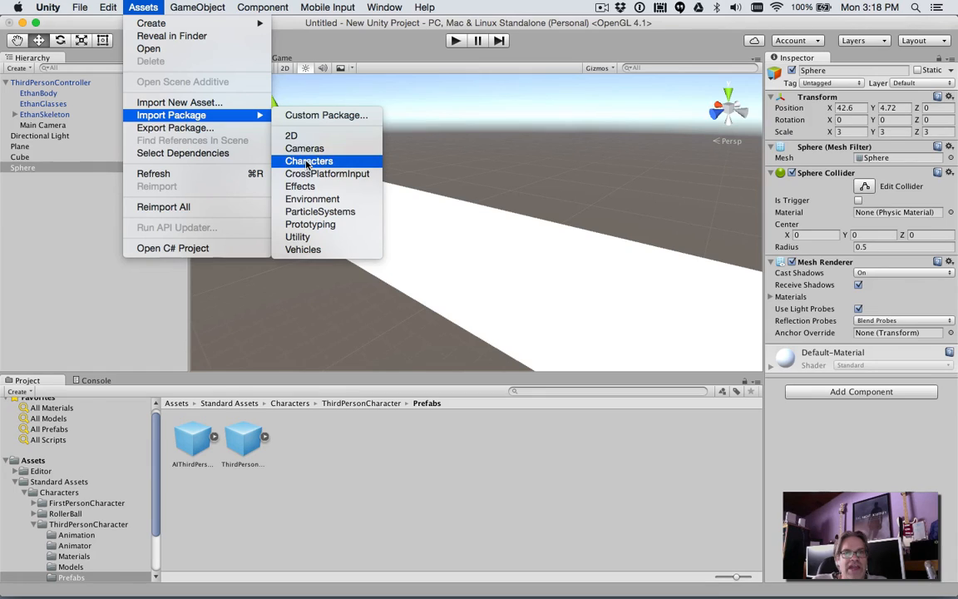
{"action": "left_click", "coordinate": [150, 324]}
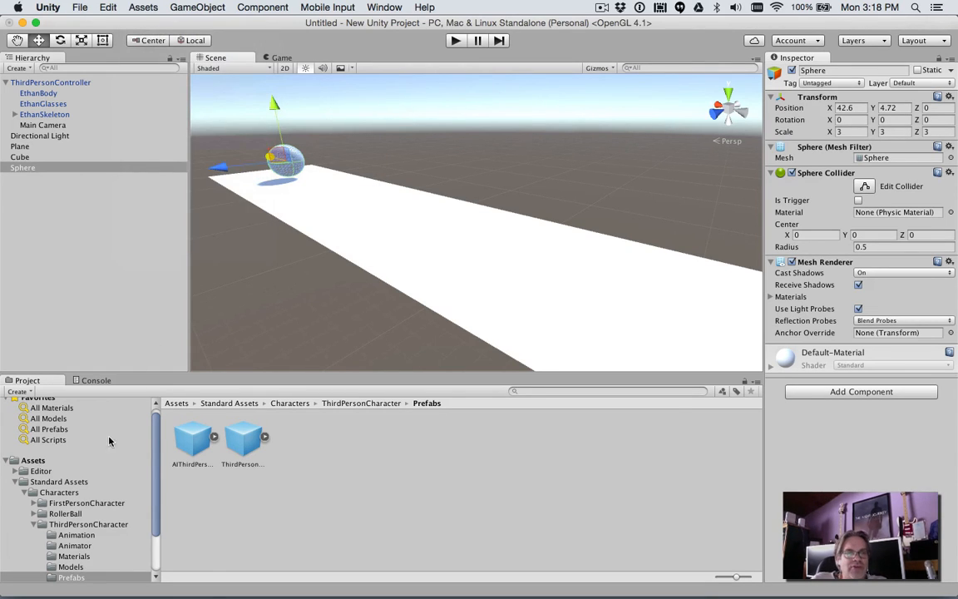
- Browse from the Characters folder to the ThirdPersonCharacter prefabs, and frame the ThirdPersonController in the scene
{"action": "left_click", "coordinate": [74, 494]}
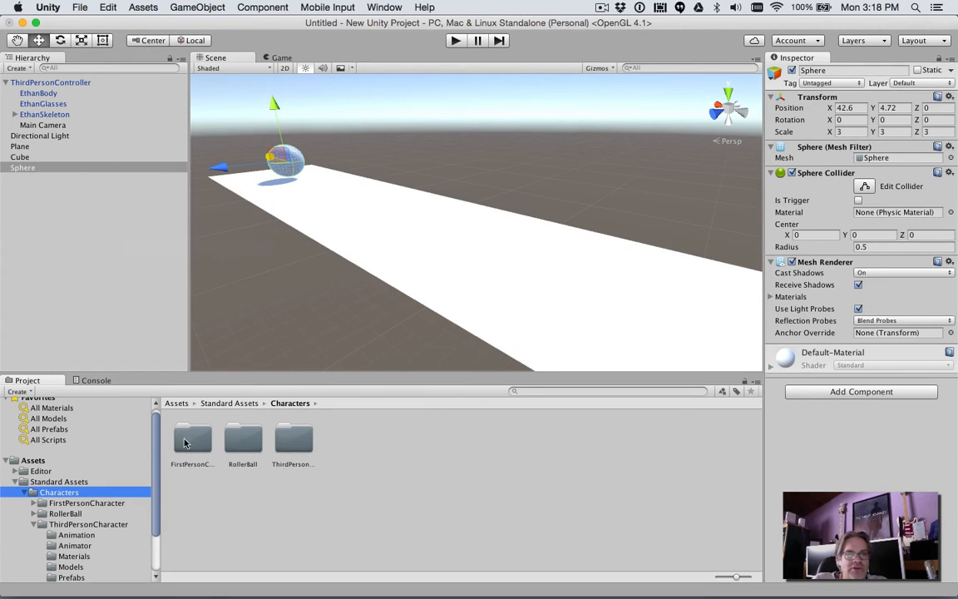
{"action": "double_click", "coordinate": [277, 440]}
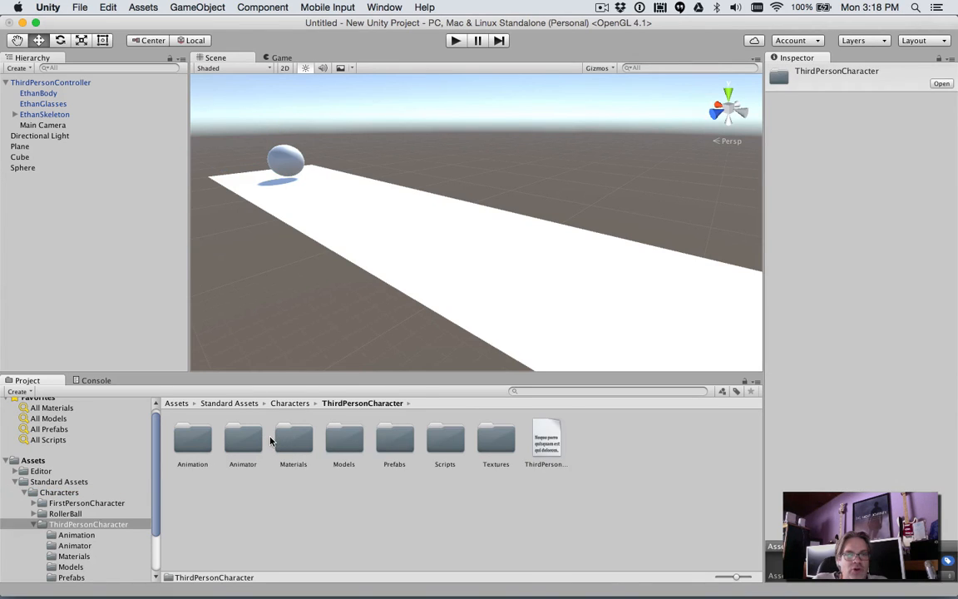
{"action": "double_click", "coordinate": [390, 437]}
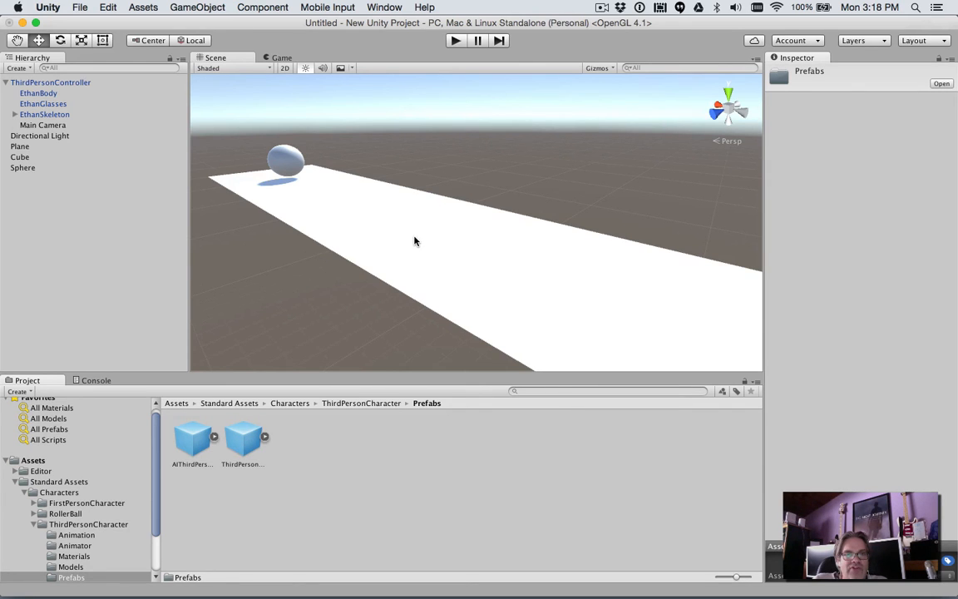
{"action": "double_click", "coordinate": [83, 83]}
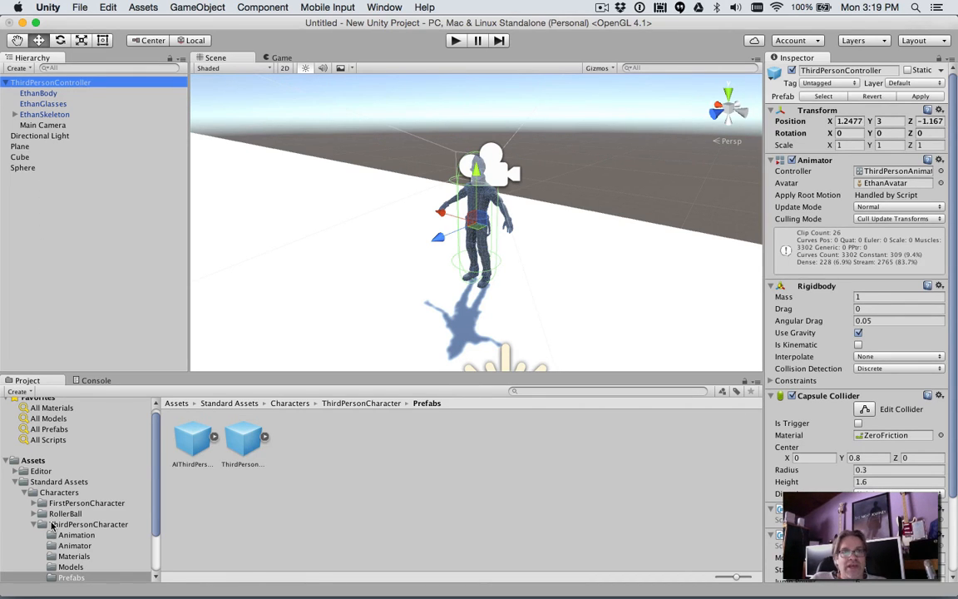
- Save the scene as "Level 1" in the project's Assets folder
{"action": "left_click", "coordinate": [80, 9]}
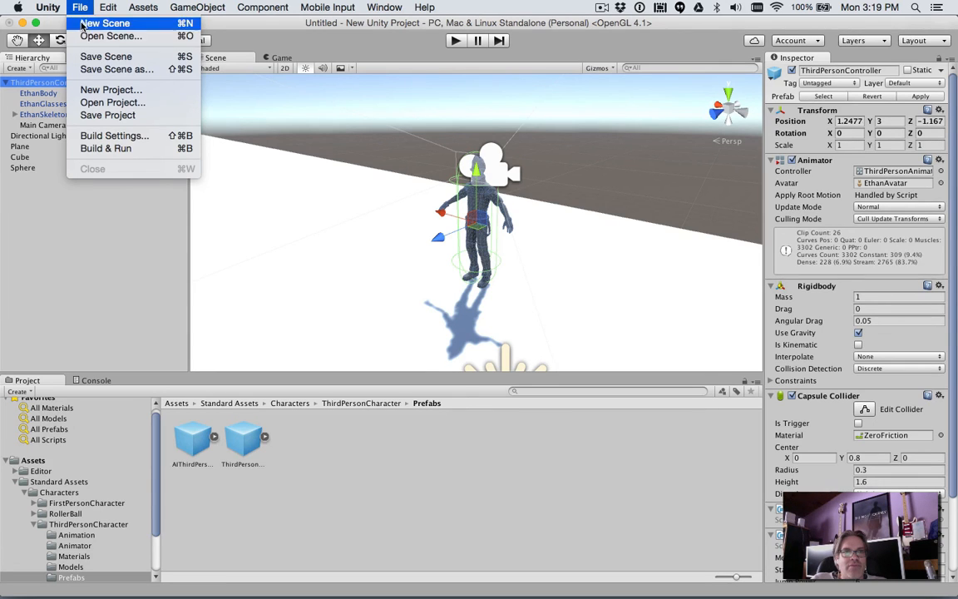
{"action": "left_click", "coordinate": [84, 58]}
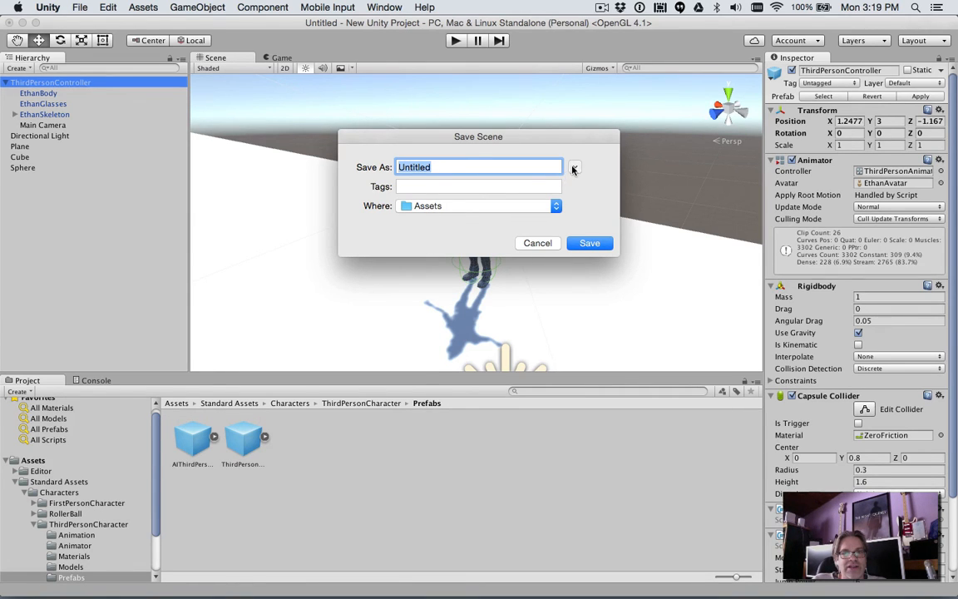
{"action": "left_click", "coordinate": [573, 168]}
{"action": "left_click", "coordinate": [441, 220]}
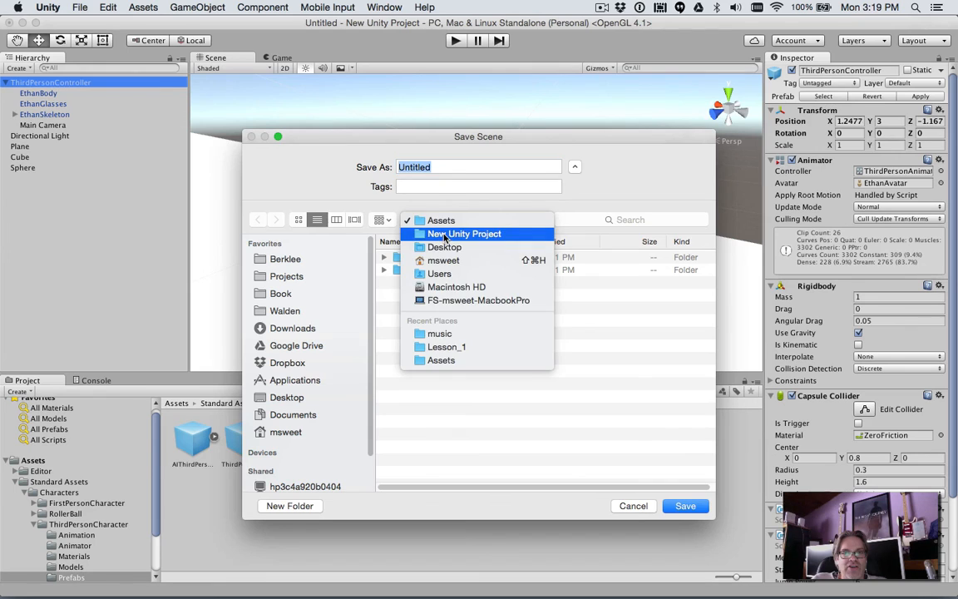
{"action": "left_click", "coordinate": [476, 165]}
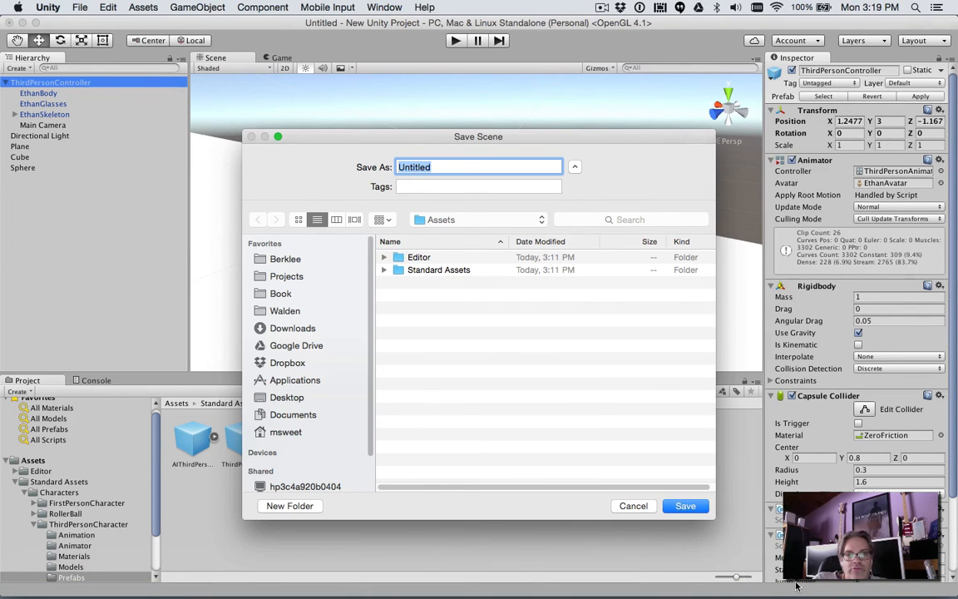
{"action": "type", "text": "Level 1"}
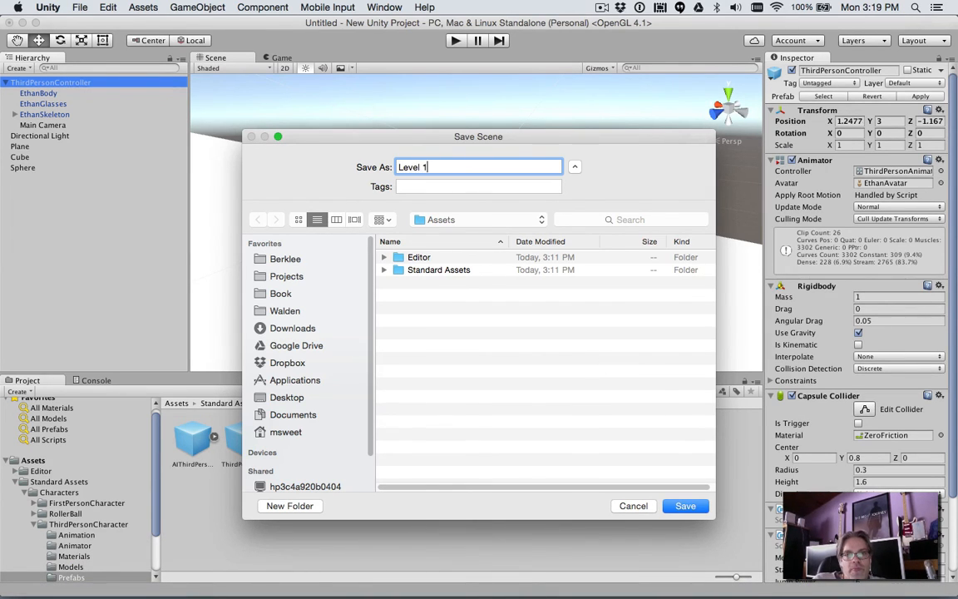
{"action": "key", "text": "Return"}
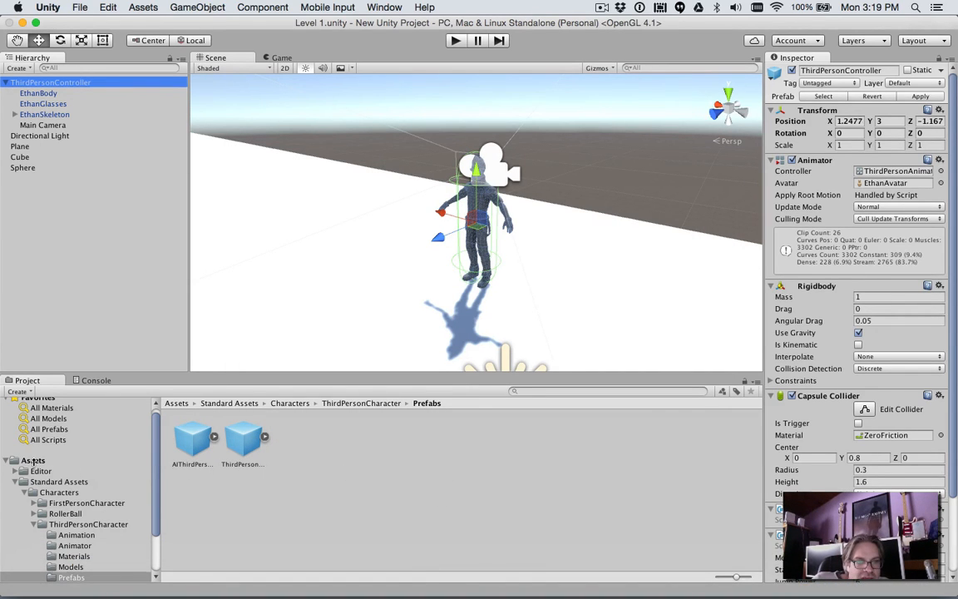
- Check the saved Level 1 scene in the project's Assets, and open the matching Assets folder in Finder
{"action": "left_click", "coordinate": [33, 461]}
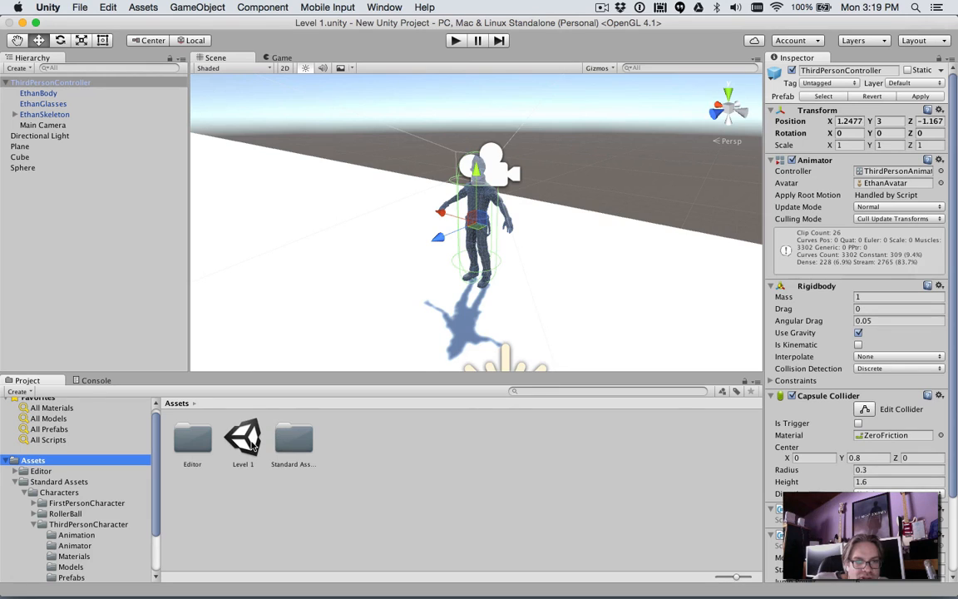
{"action": "key", "text": "super+Tab"}
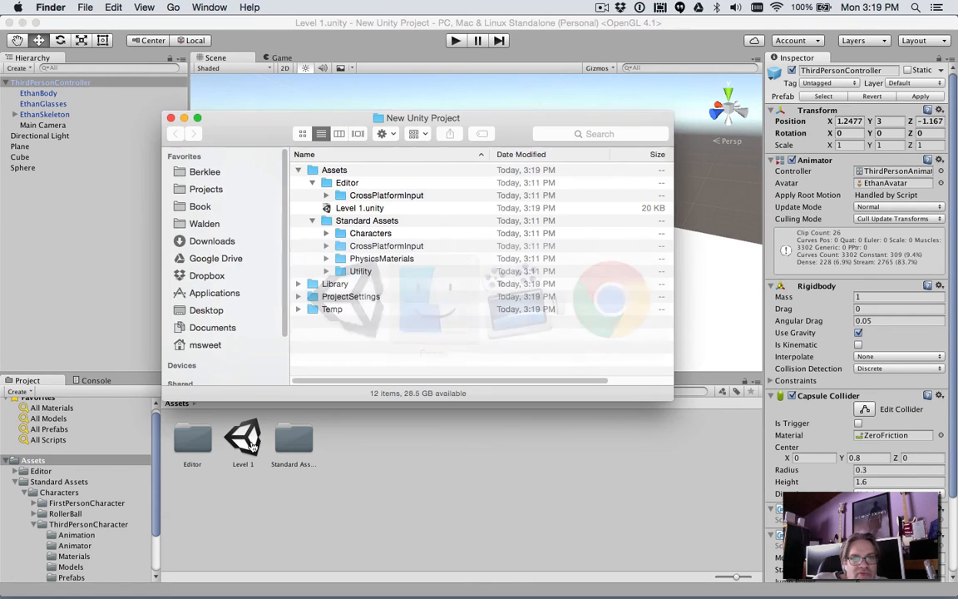
{"action": "double_click", "coordinate": [323, 172]}
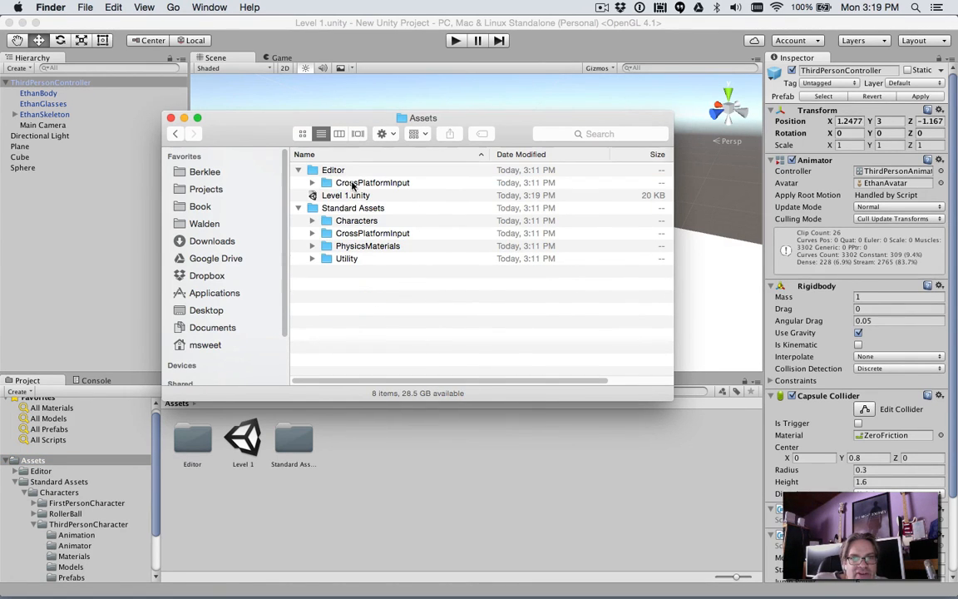